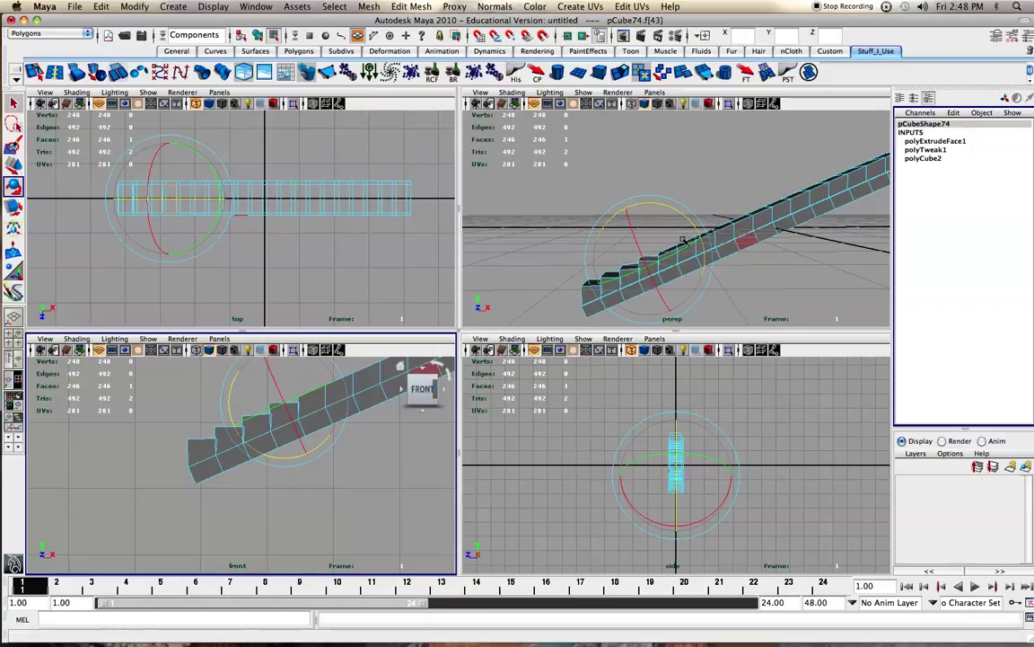
Leave face selection, select the staircase mesh as an object and switch it to vertex editing.
{"action": "right_click", "coordinate": [773, 221]}
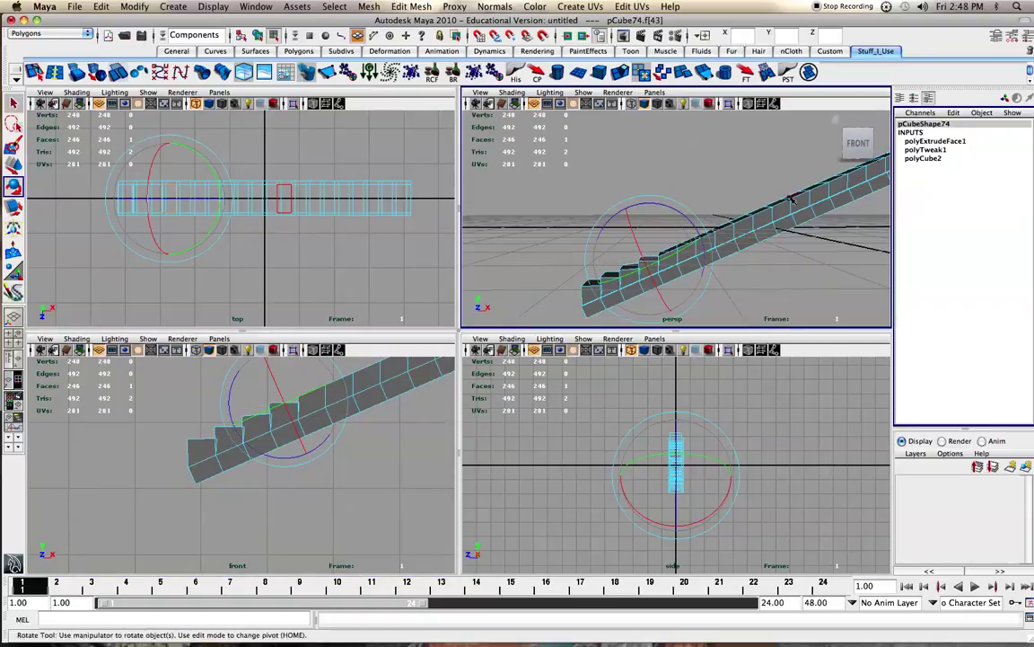
{"action": "right_click_drag", "start_coordinate": [790, 197], "coordinate": [824, 185]}
{"action": "left_click", "coordinate": [768, 279]}
{"action": "left_click_drag", "start_coordinate": [672, 286], "coordinate": [692, 277], "text": "alt"}
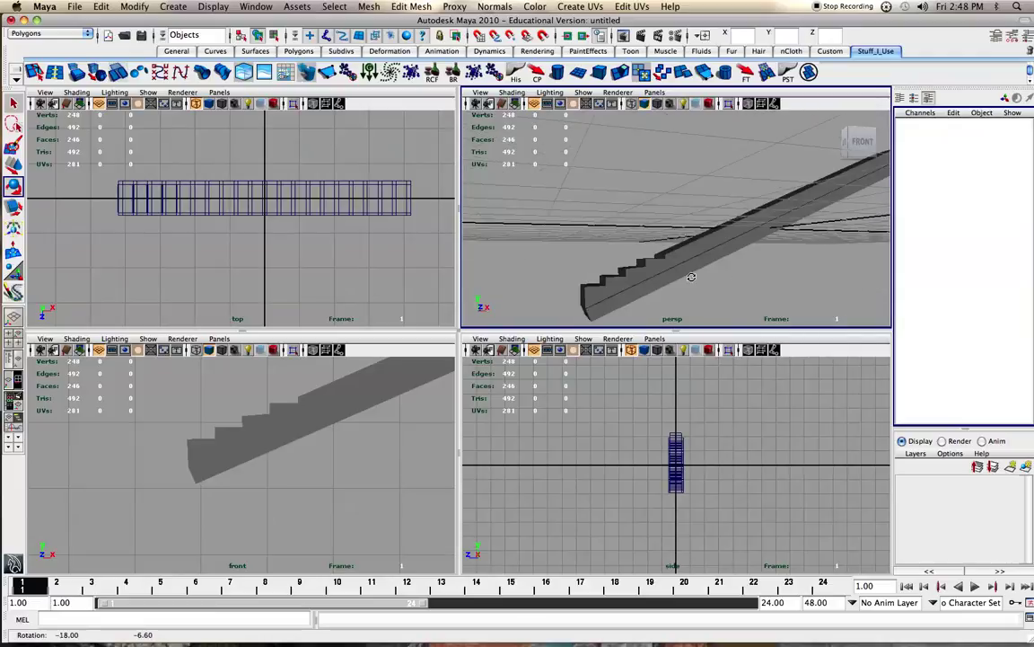
{"action": "left_click", "coordinate": [615, 299]}
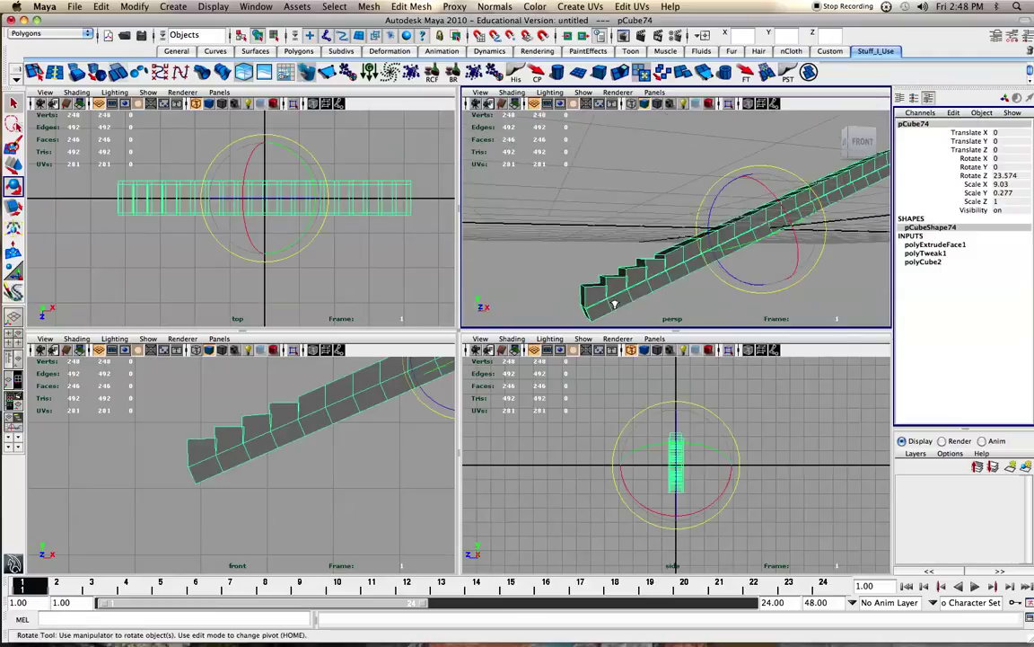
{"action": "right_click", "coordinate": [217, 473]}
{"action": "left_click", "coordinate": [187, 410]}
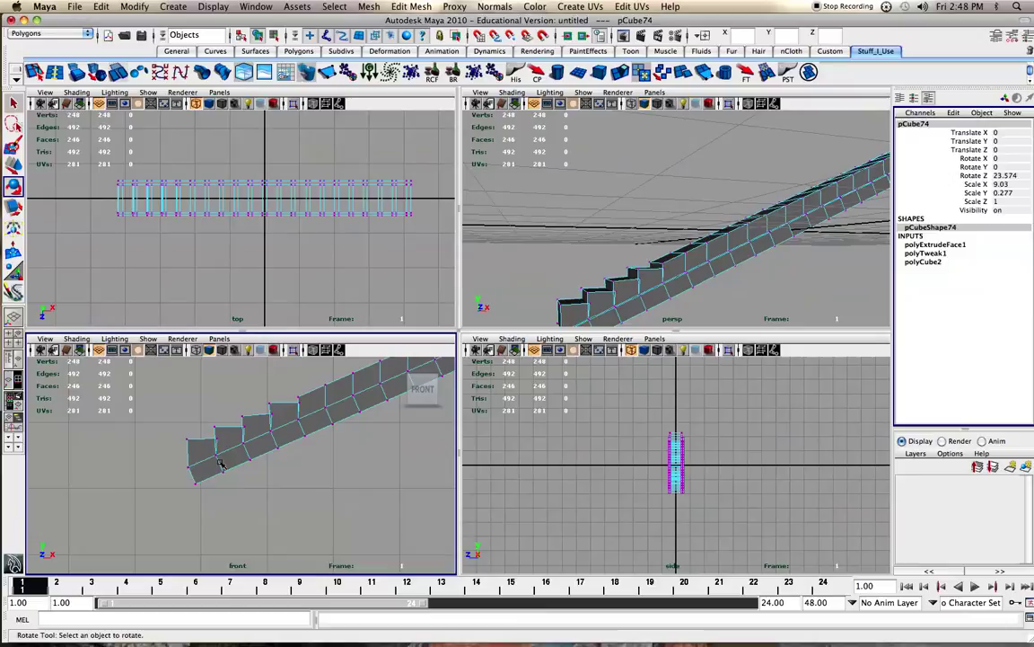
Try to lower single underside vertices near the staircase's foot, one below each of two neighbouring steps.
{"action": "left_click", "coordinate": [223, 467]}
{"action": "key", "text": "w"}
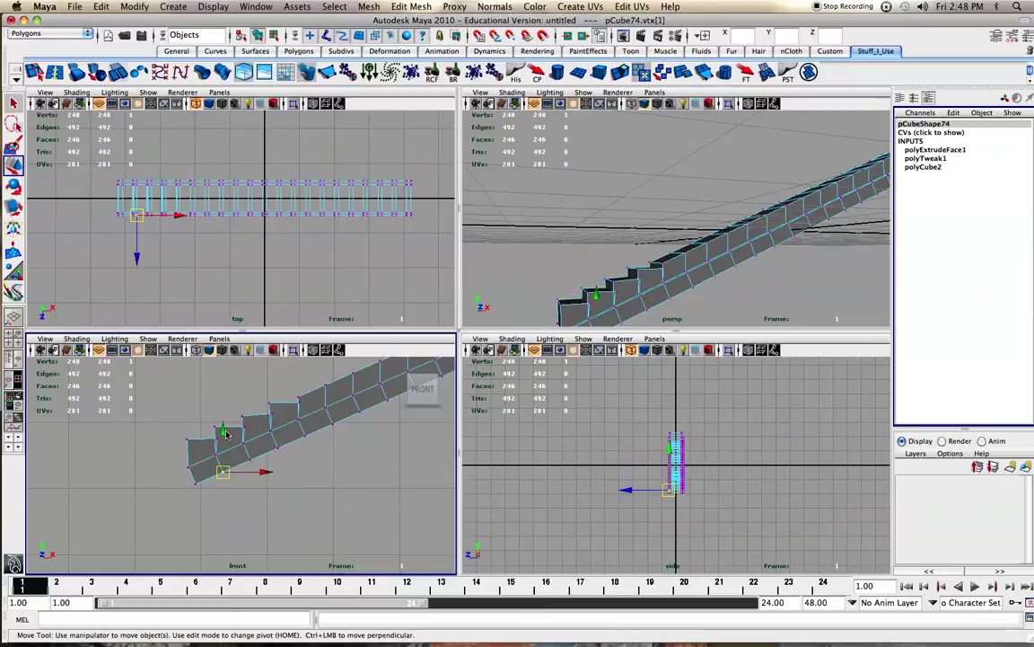
{"action": "left_click_drag", "start_coordinate": [224, 436], "coordinate": [253, 452]}
{"action": "left_click", "coordinate": [251, 448]}
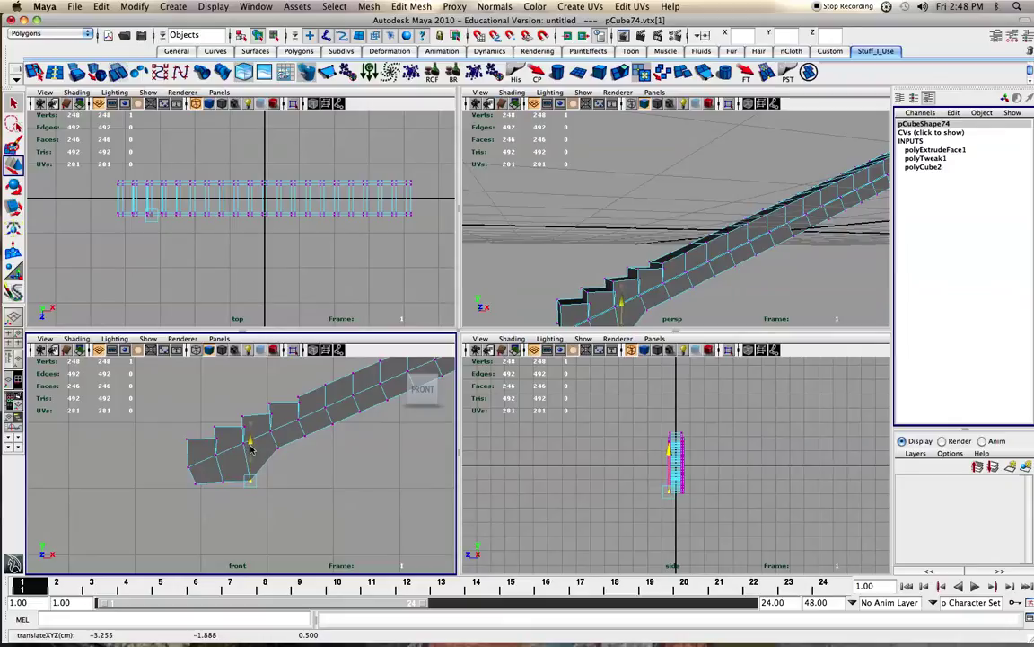
{"action": "left_click_drag", "start_coordinate": [677, 249], "coordinate": [693, 219], "text": "alt"}
{"action": "key", "text": "q"}
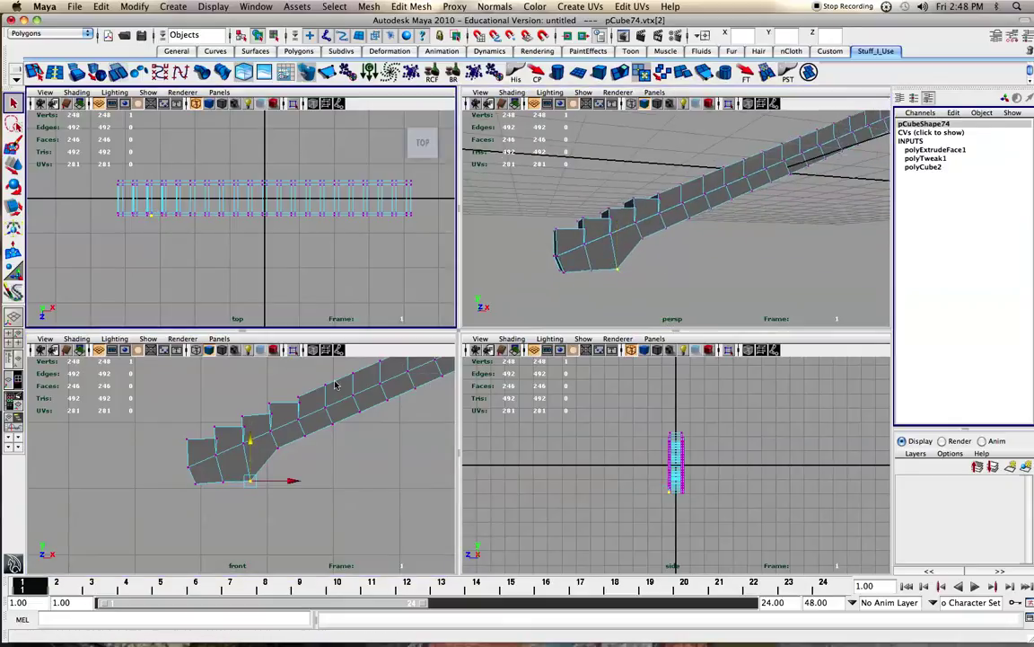
{"action": "left_click", "coordinate": [252, 420]}
{"action": "left_click", "coordinate": [304, 479]}
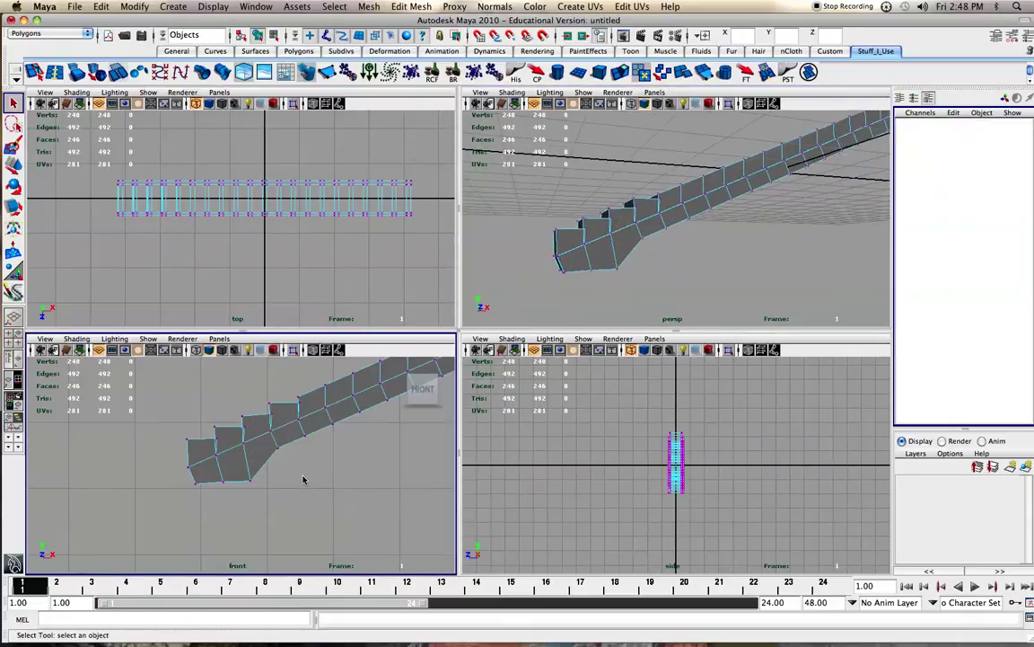
Undo the single-vertex moves on the staircase's underside.
{"action": "key", "text": "z"}
{"action": "key", "text": "z"}
{"action": "left_click", "coordinate": [291, 476]}
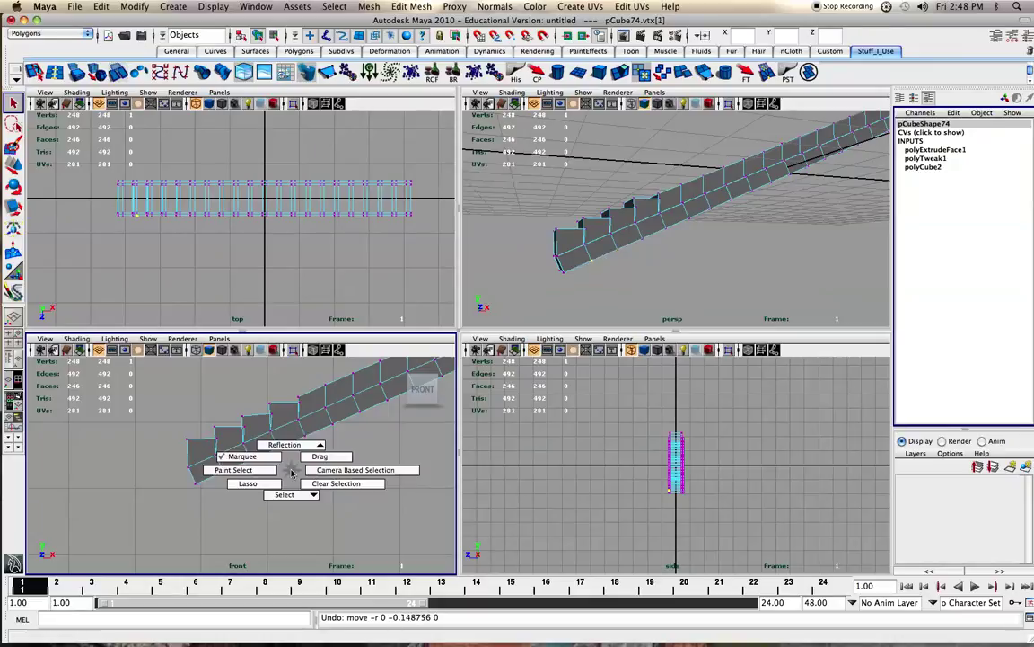
Select the underside vertices below the first step across the full width and lower them level with the bottom end corner.
{"action": "left_click", "coordinate": [240, 496]}
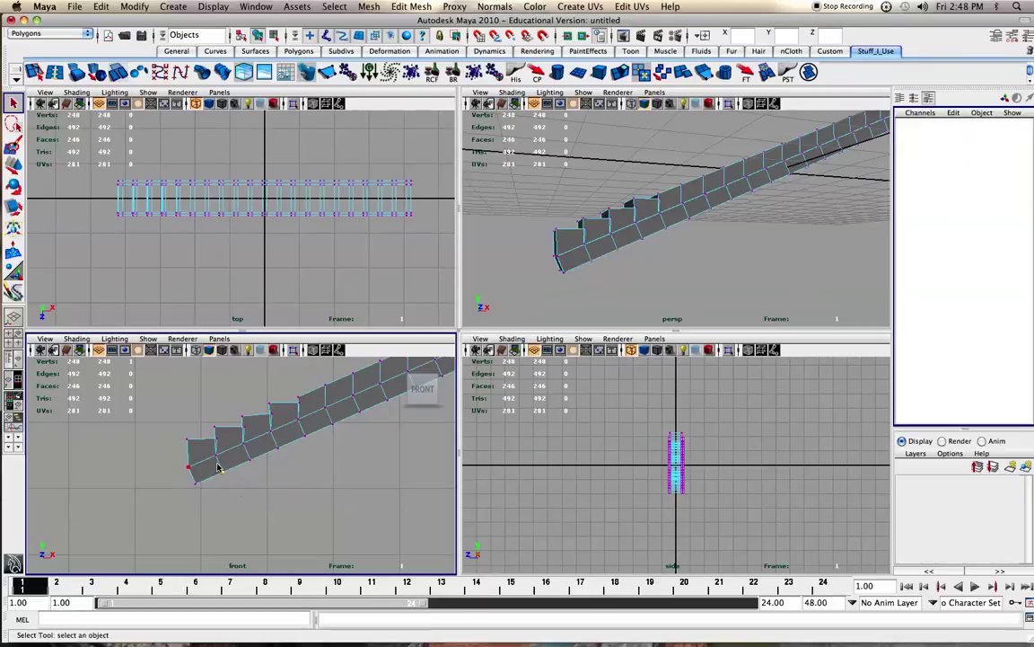
{"action": "left_click", "coordinate": [235, 493]}
{"action": "key", "text": "w"}
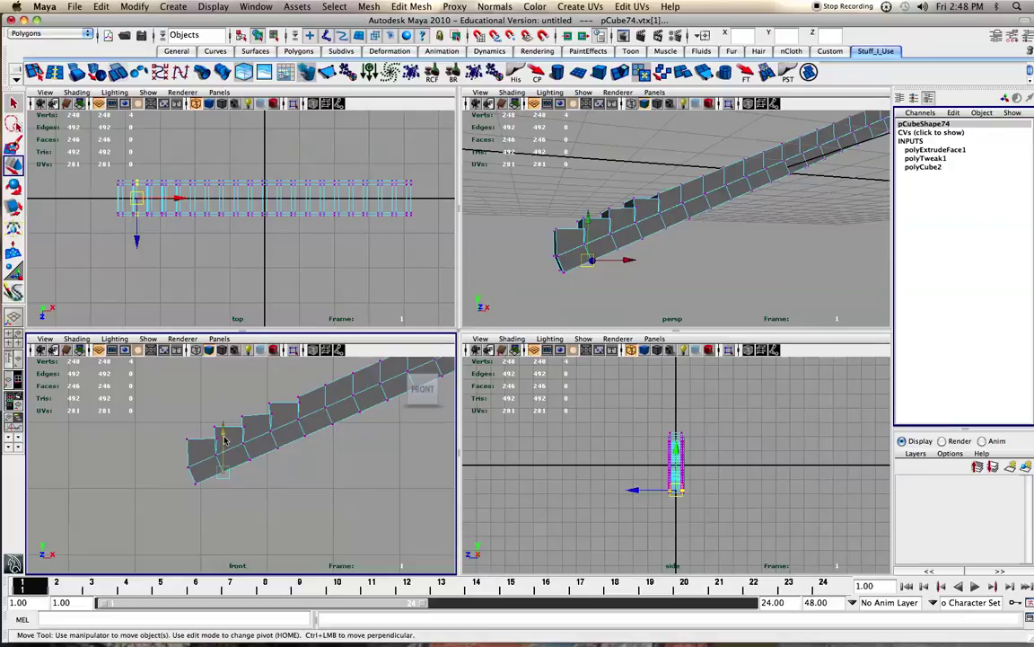
{"action": "left_click_drag", "start_coordinate": [224, 438], "coordinate": [225, 450]}
{"action": "left_click_drag", "start_coordinate": [603, 292], "coordinate": [521, 274], "text": "alt"}
Lower the next two underside vertex rows across the full width, forming a flat foot and a sloped transition.
{"action": "left_click", "coordinate": [251, 460]}
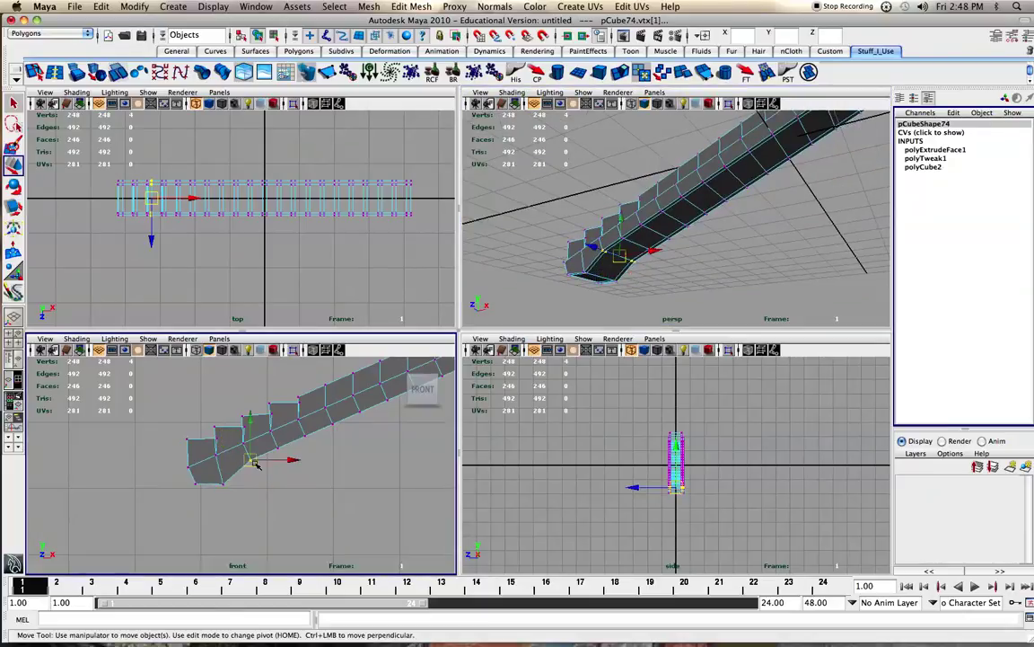
{"action": "left_click_drag", "start_coordinate": [249, 429], "coordinate": [252, 443]}
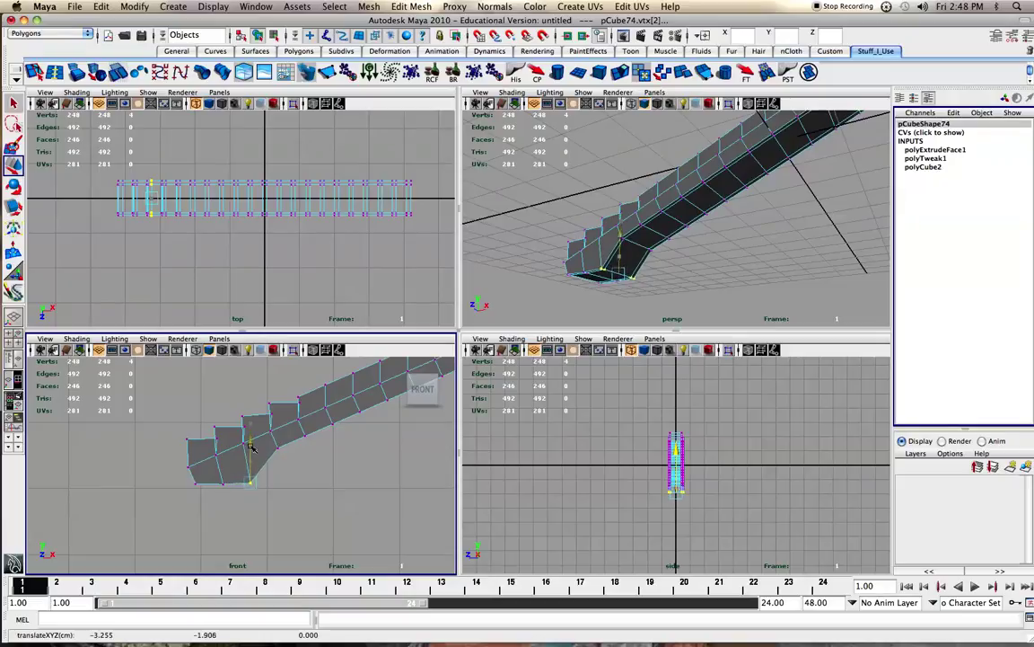
{"action": "left_click", "coordinate": [292, 453]}
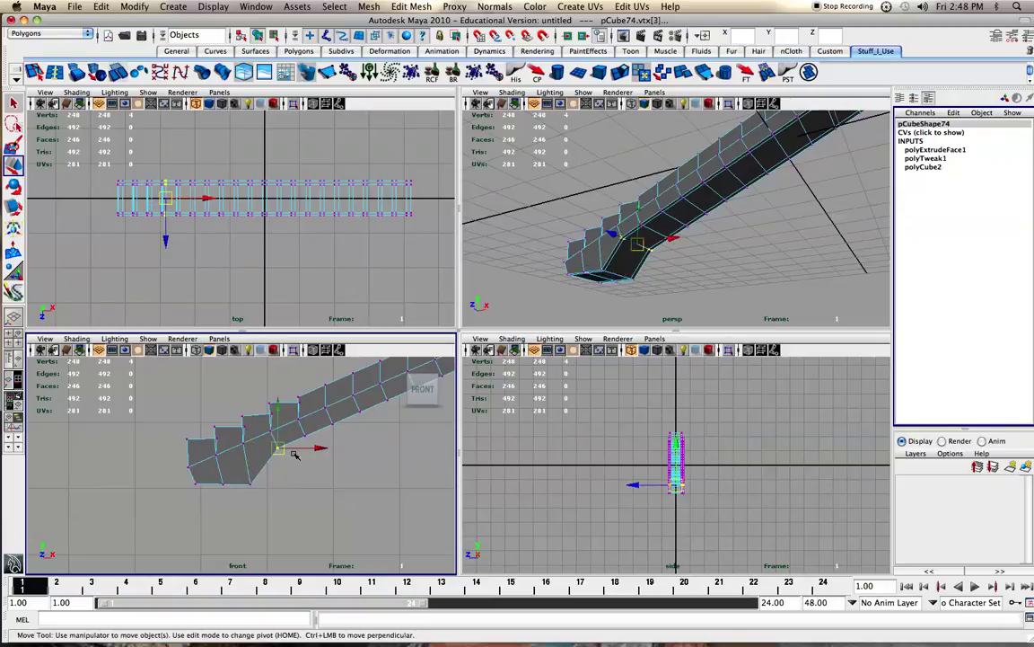
{"action": "left_click_drag", "start_coordinate": [277, 412], "coordinate": [277, 428]}
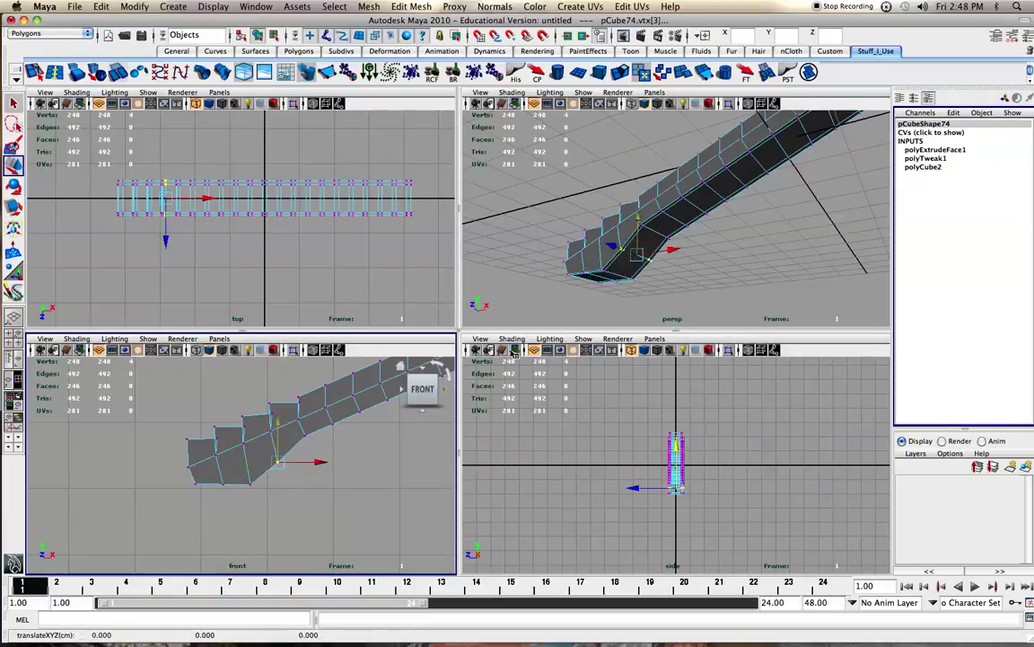
Leave vertex editing, select the whole staircase and switch it to face selection.
{"action": "left_click", "coordinate": [835, 120]}
{"action": "left_click_drag", "start_coordinate": [631, 255], "coordinate": [807, 209], "text": "alt"}
{"action": "right_click_drag", "start_coordinate": [666, 219], "coordinate": [696, 213]}
{"action": "left_click_drag", "start_coordinate": [698, 213], "coordinate": [640, 259], "text": "alt"}
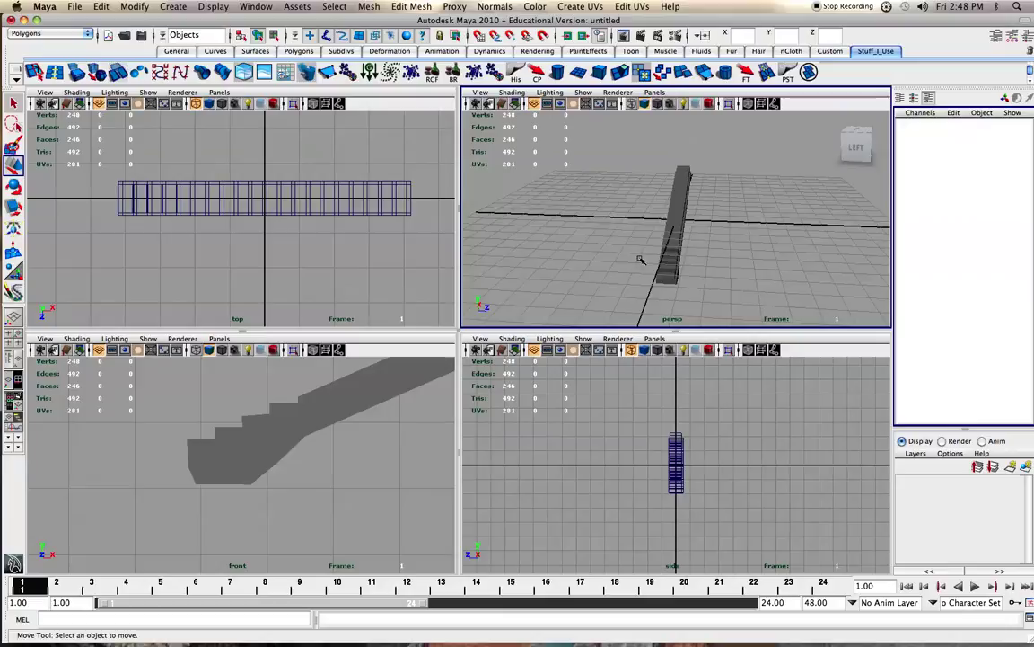
{"action": "left_click", "coordinate": [307, 198]}
{"action": "middle_click_drag", "start_coordinate": [266, 207], "coordinate": [274, 250], "text": "alt"}
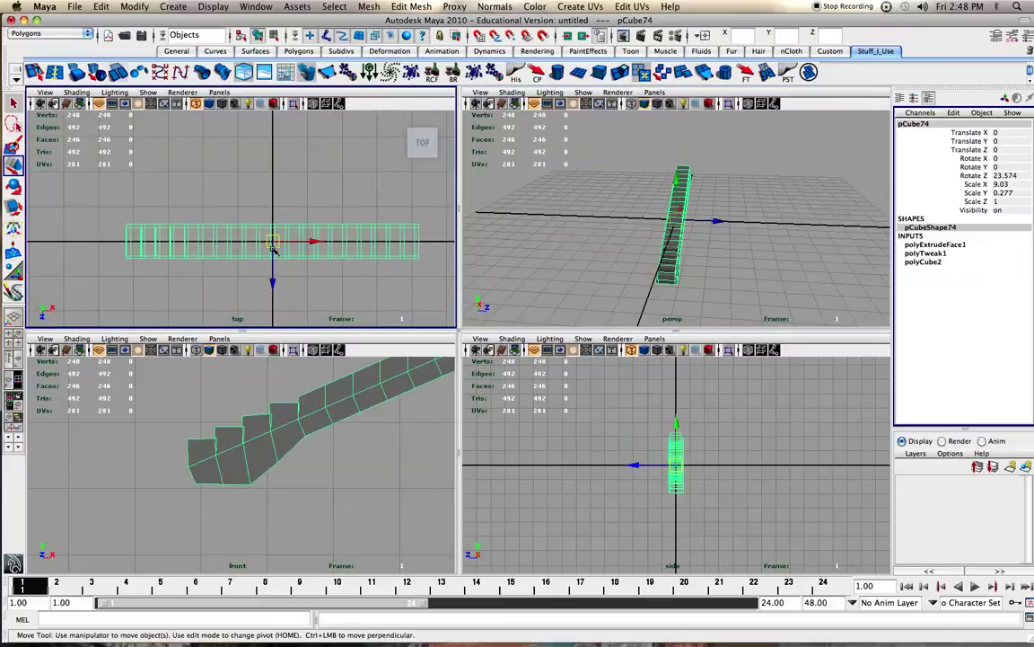
{"action": "right_click_drag", "start_coordinate": [273, 249], "coordinate": [274, 250]}
{"action": "left_click", "coordinate": [281, 274]}
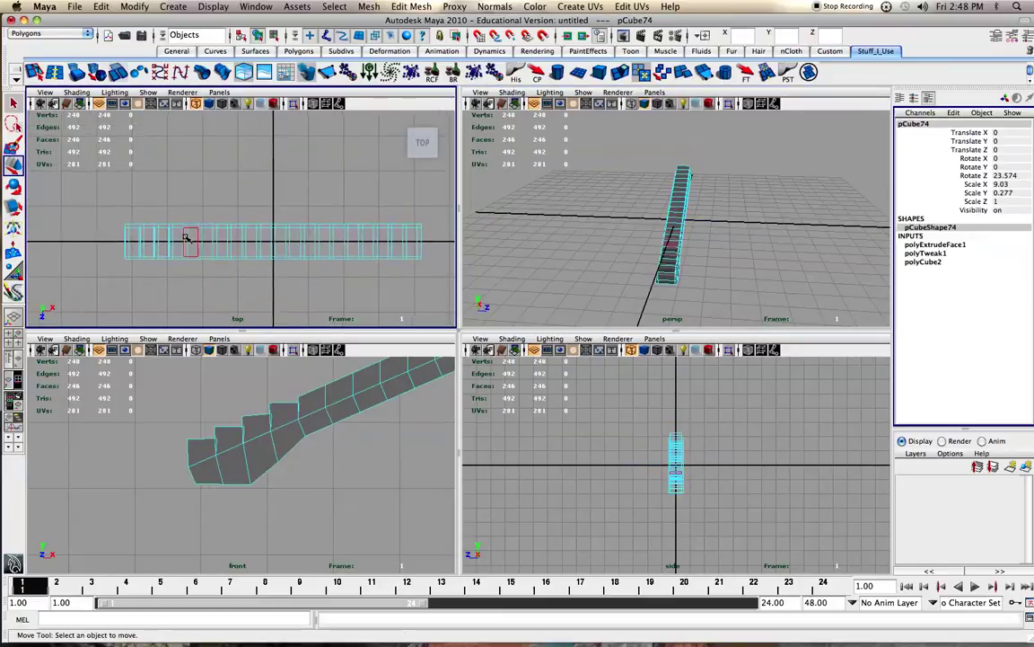
Select all faces along the back side of the staircase and extrude them with a Local Translate Z of 0.524.
{"action": "scroll", "coordinate": [142, 236], "scroll_direction": "up", "scroll_amount": 2}
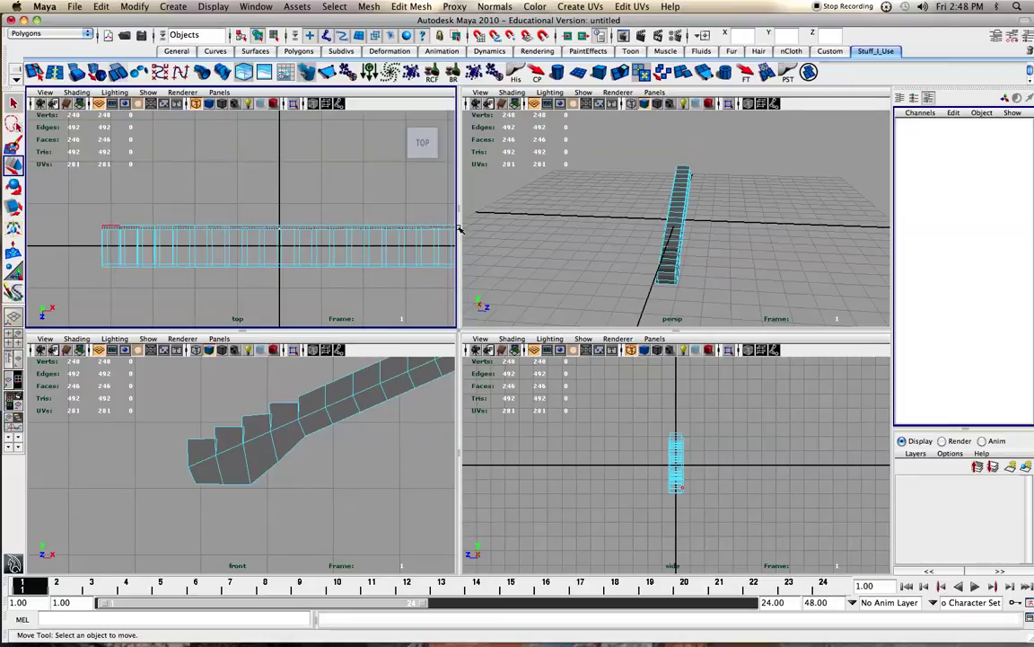
{"action": "left_click_drag", "start_coordinate": [459, 229], "coordinate": [463, 230]}
{"action": "scroll", "coordinate": [620, 222], "scroll_direction": "up", "scroll_amount": 3}
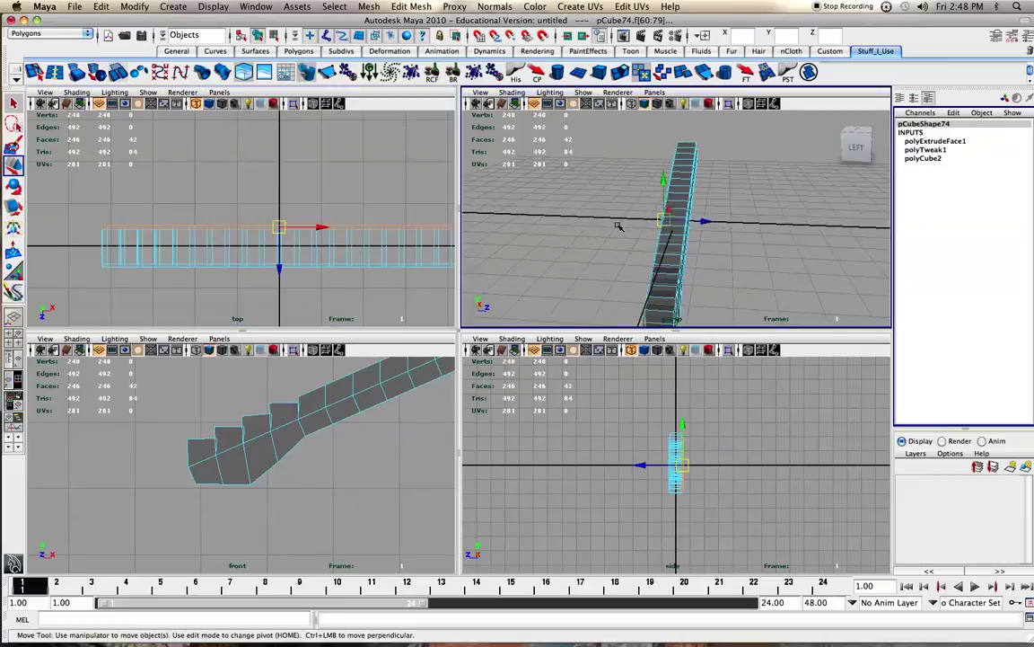
{"action": "left_click", "coordinate": [626, 71]}
{"action": "middle_click_drag", "start_coordinate": [595, 299], "coordinate": [595, 272], "text": "alt"}
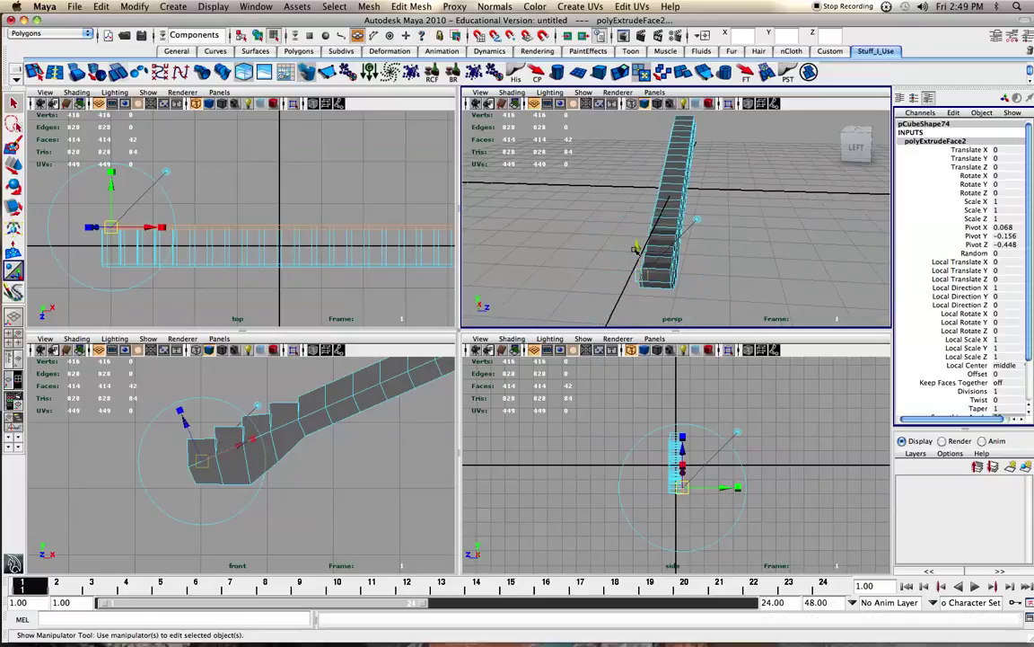
{"action": "left_click_drag", "start_coordinate": [636, 248], "coordinate": [531, 279]}
{"action": "scroll", "coordinate": [588, 236], "scroll_direction": "up", "scroll_amount": 3}
{"action": "left_click_drag", "start_coordinate": [589, 235], "coordinate": [614, 224], "text": "alt"}
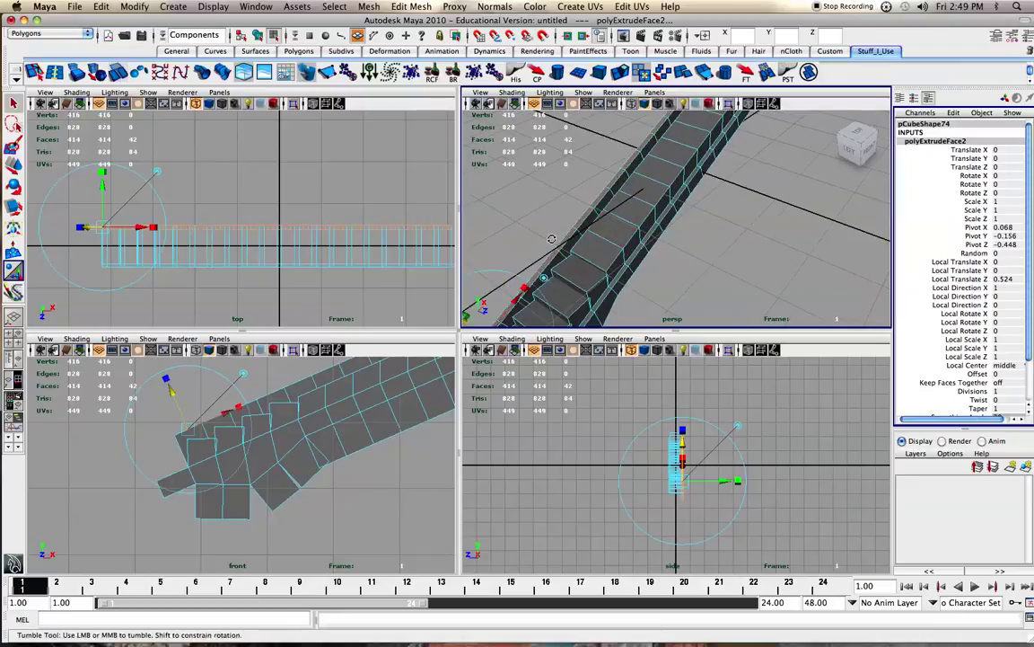
{"action": "left_click_drag", "start_coordinate": [551, 239], "coordinate": [602, 207], "text": "alt"}
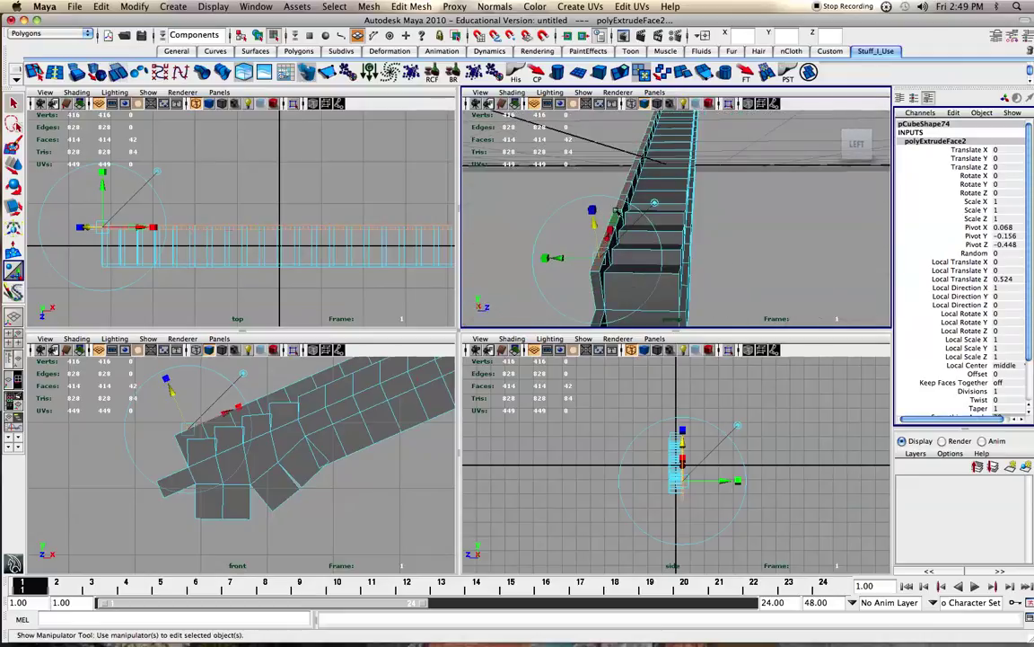
Scale the extruded side faces along Z to flatten the side strip, and return to object mode.
{"action": "key", "text": "r"}
{"action": "left_click_drag", "start_coordinate": [706, 166], "coordinate": [707, 168]}
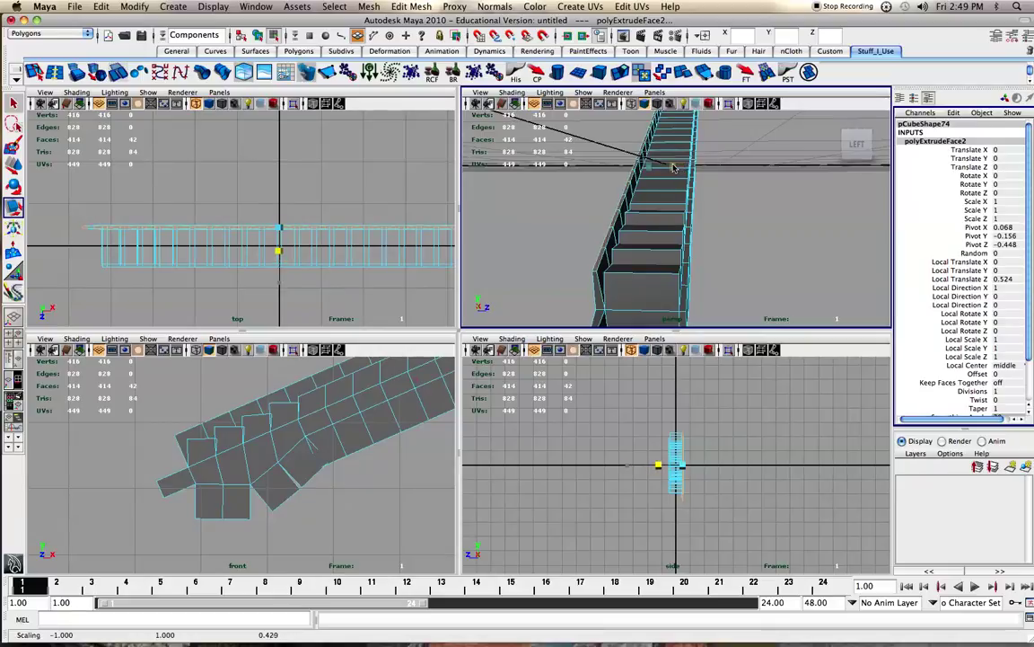
{"action": "left_click", "coordinate": [574, 228]}
{"action": "scroll", "coordinate": [576, 228], "scroll_direction": "down", "scroll_amount": 5}
{"action": "right_click", "coordinate": [670, 214]}
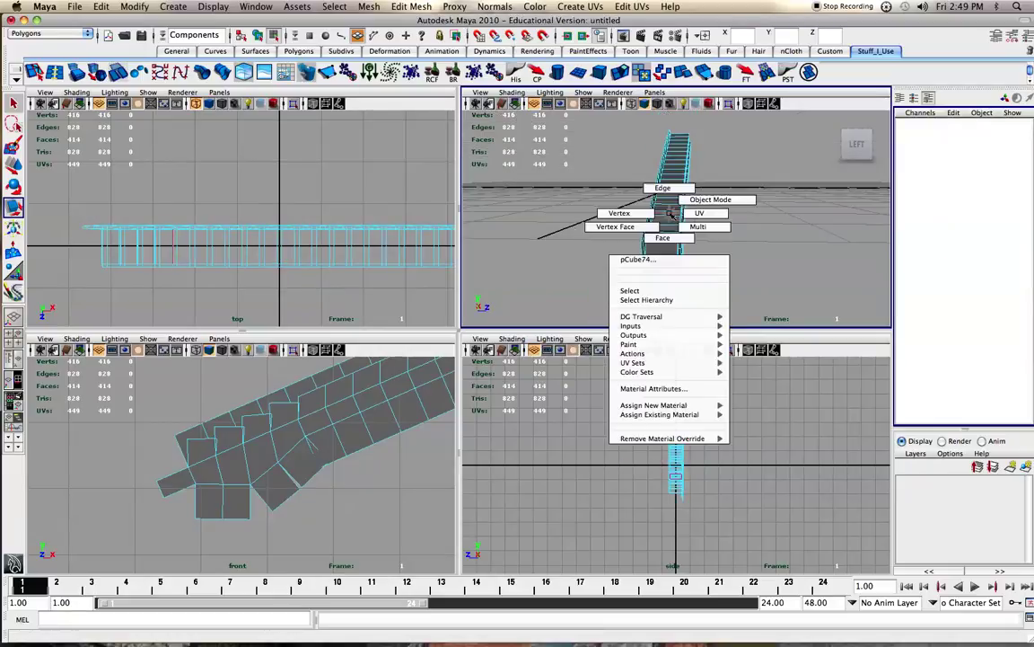
{"action": "left_click", "coordinate": [706, 201]}
Select the two upper corner vertices at the side strip's lower end and move them down and inward along X.
{"action": "left_click_drag", "start_coordinate": [706, 200], "coordinate": [629, 216], "text": "alt"}
{"action": "left_click", "coordinate": [575, 233]}
{"action": "key", "text": "f"}
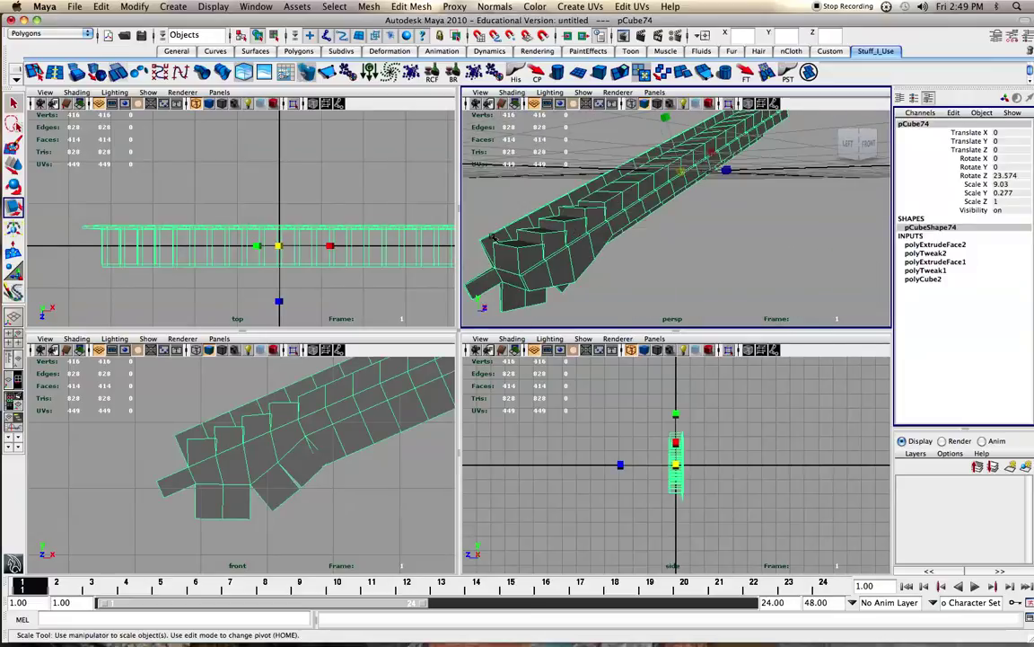
{"action": "right_click", "coordinate": [443, 213]}
{"action": "left_click_drag", "start_coordinate": [469, 223], "coordinate": [489, 248]}
{"action": "key", "text": "w"}
{"action": "left_click_drag", "start_coordinate": [478, 203], "coordinate": [478, 229]}
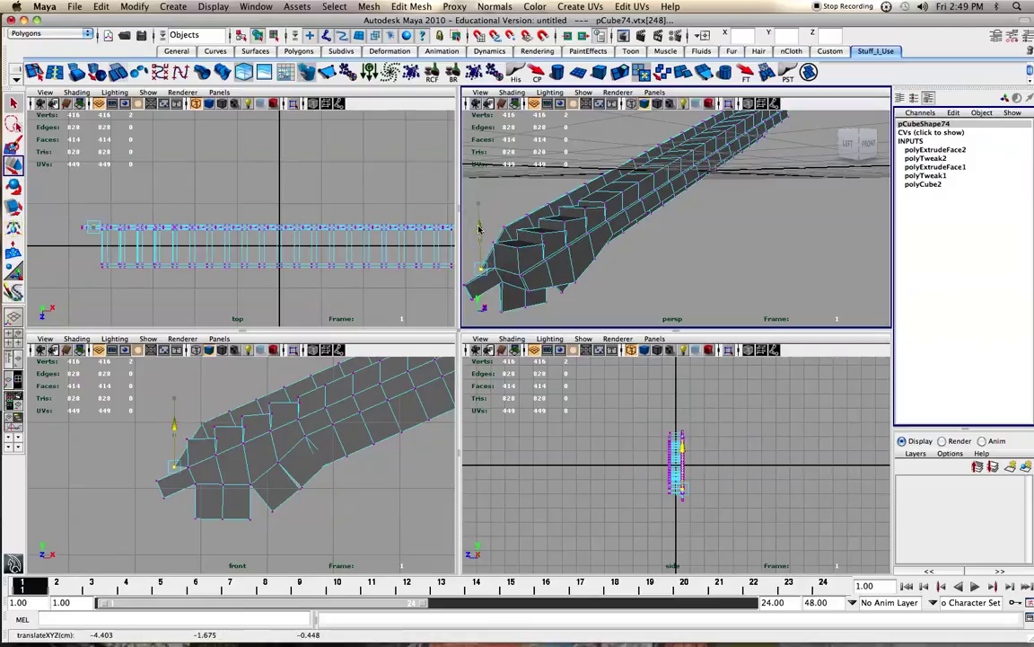
{"action": "left_click_drag", "start_coordinate": [524, 266], "coordinate": [566, 310]}
Return to object mode, select the whole staircase and turn to its upper end.
{"action": "right_click", "coordinate": [639, 191]}
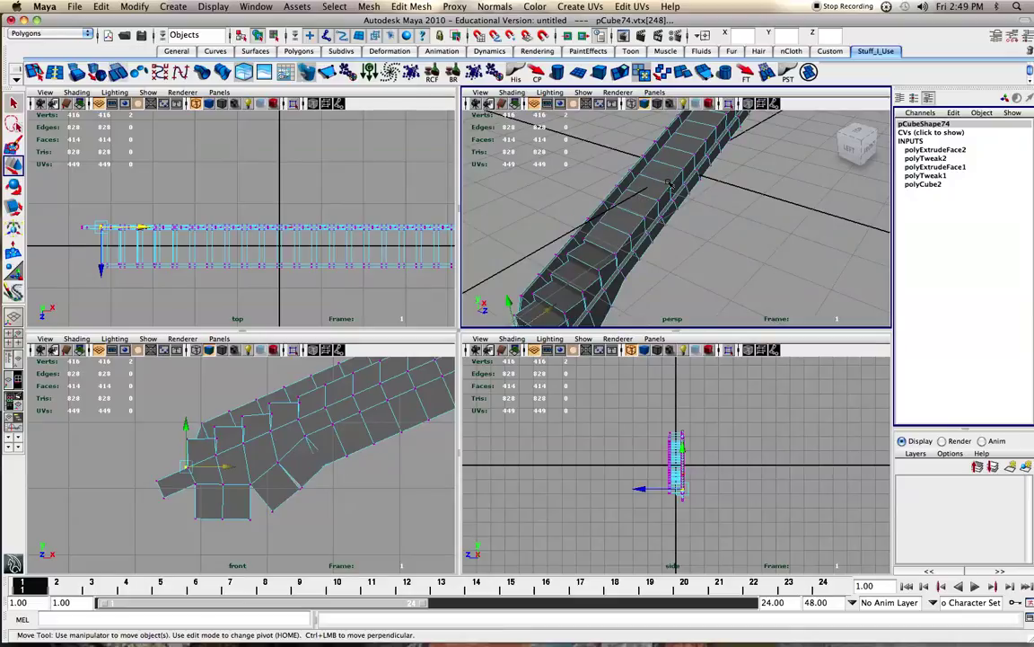
{"action": "right_click_drag", "start_coordinate": [669, 185], "coordinate": [709, 169]}
{"action": "scroll", "coordinate": [686, 182], "scroll_direction": "down", "scroll_amount": 4}
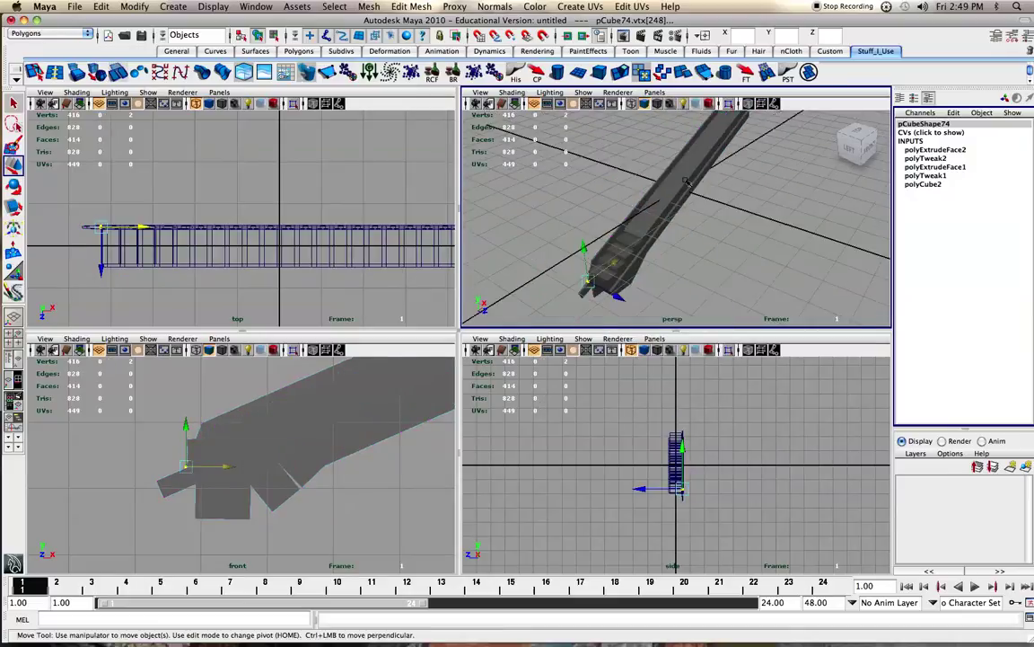
{"action": "left_click", "coordinate": [684, 187]}
{"action": "scroll", "coordinate": [692, 185], "scroll_direction": "up", "scroll_amount": 4}
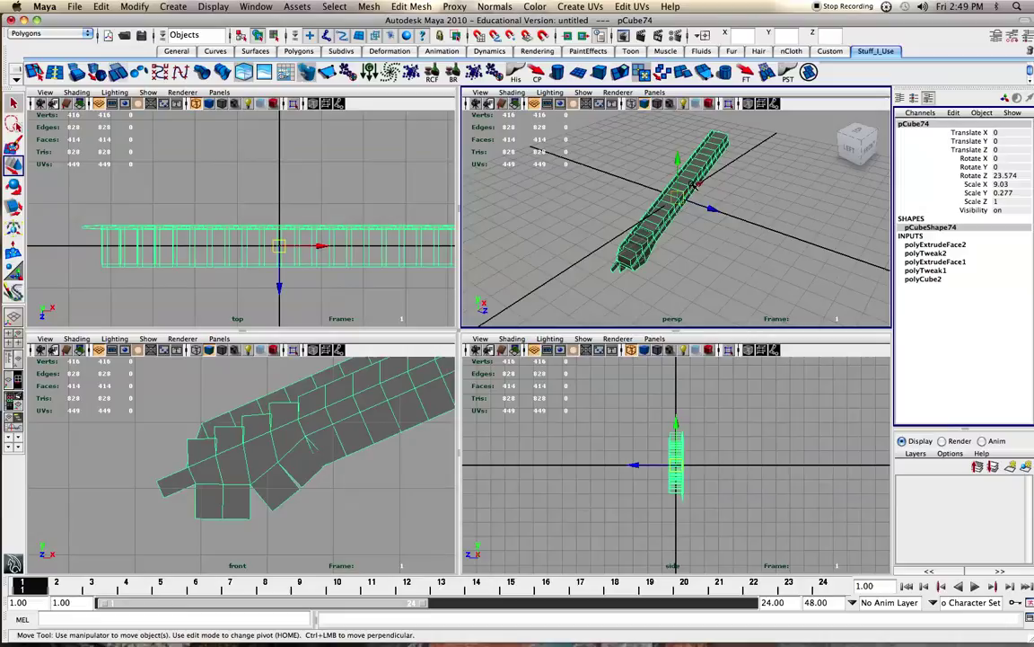
{"action": "middle_click_drag", "start_coordinate": [709, 162], "coordinate": [648, 232], "text": "alt"}
{"action": "left_click_drag", "start_coordinate": [648, 232], "coordinate": [510, 223], "text": "alt"}
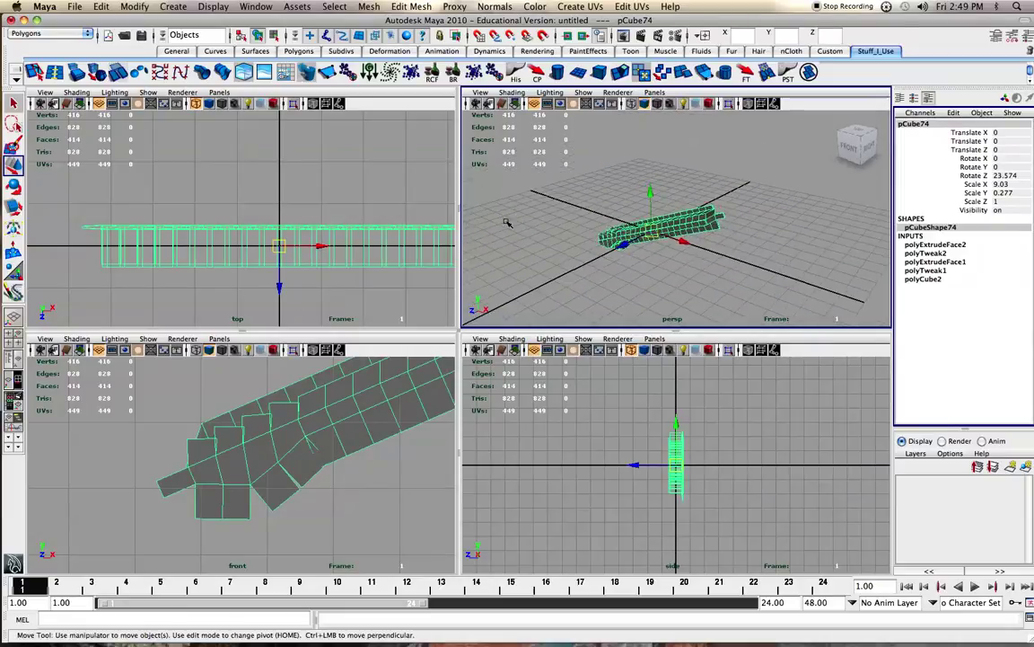
Select the two end faces at the staircase's upper end and extrude them horizontally with a Translate X of 1.31.
{"action": "scroll", "coordinate": [705, 214], "scroll_direction": "up", "scroll_amount": 5}
{"action": "right_click_drag", "start_coordinate": [761, 220], "coordinate": [761, 244]}
{"action": "key", "text": "w"}
{"action": "left_click", "coordinate": [769, 214]}
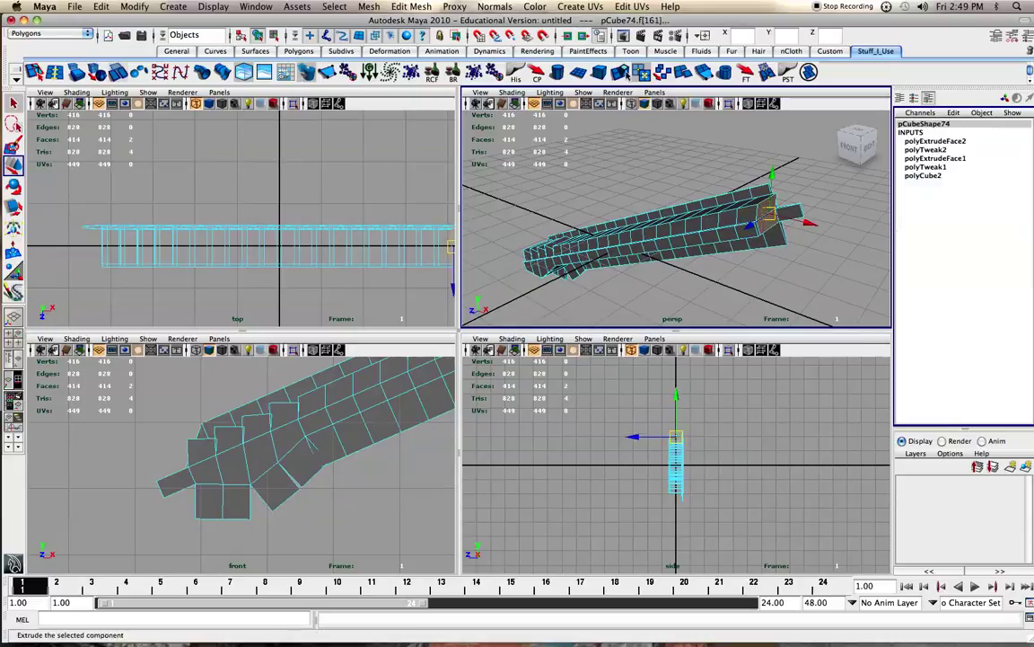
{"action": "left_click", "coordinate": [558, 70]}
{"action": "left_click", "coordinate": [822, 166]}
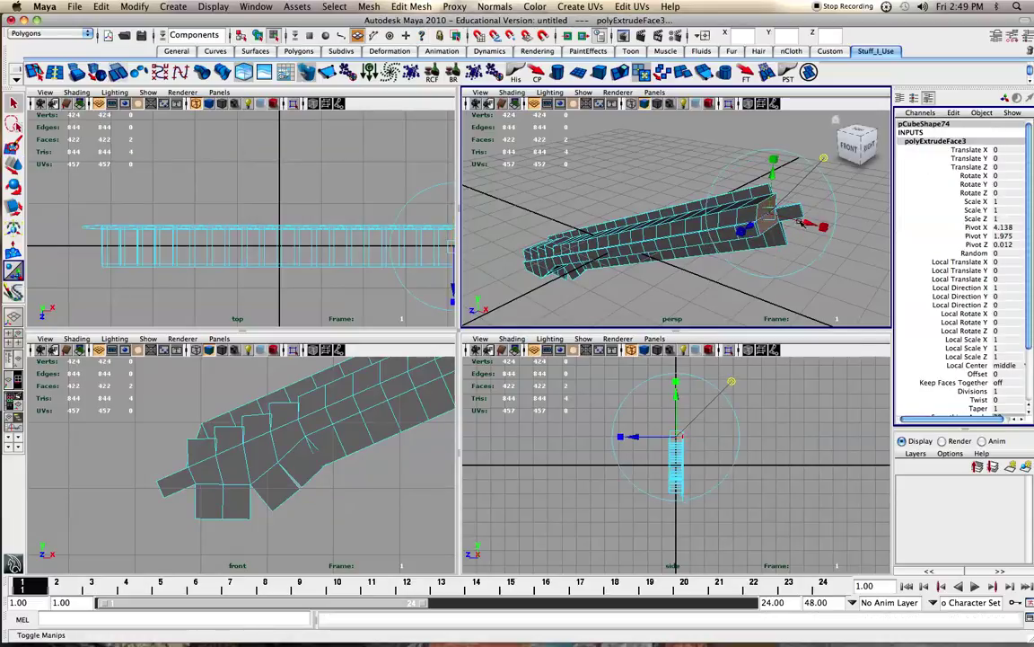
{"action": "left_click_drag", "start_coordinate": [806, 228], "coordinate": [860, 242]}
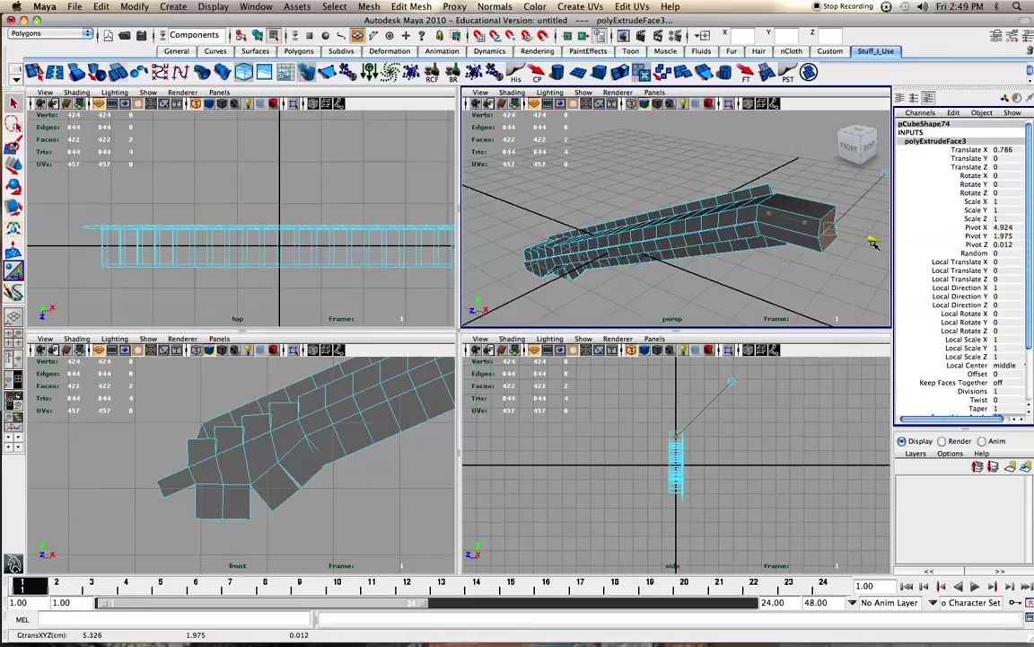
Try extruding the landing's two side faces outward with a Translate Z of 0.587.
{"action": "left_click", "coordinate": [795, 230]}
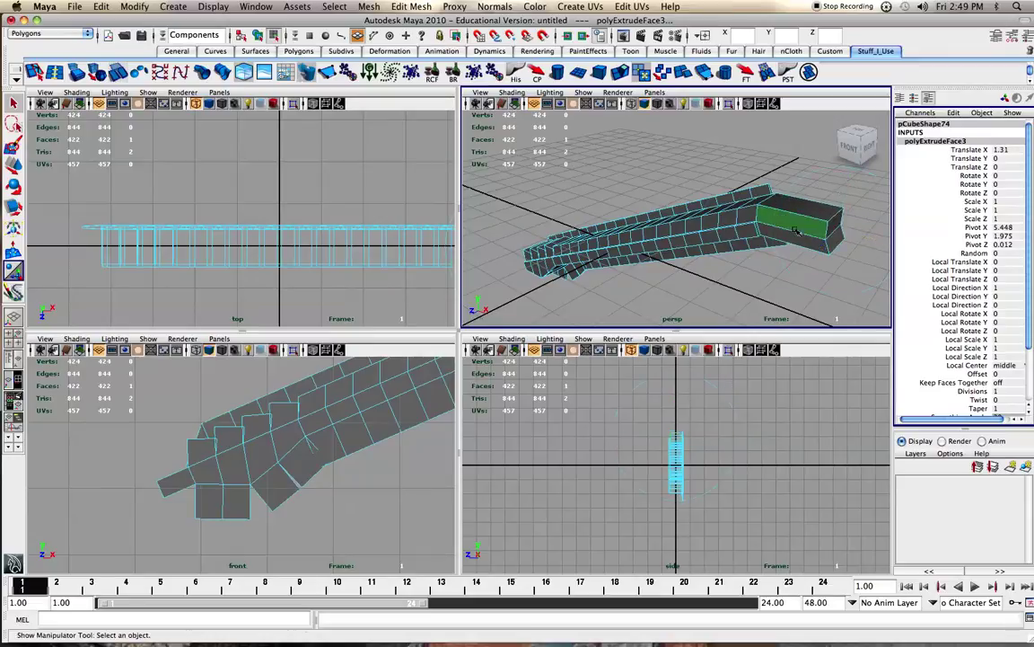
{"action": "left_click", "coordinate": [802, 244], "text": "shift"}
{"action": "key", "text": "w"}
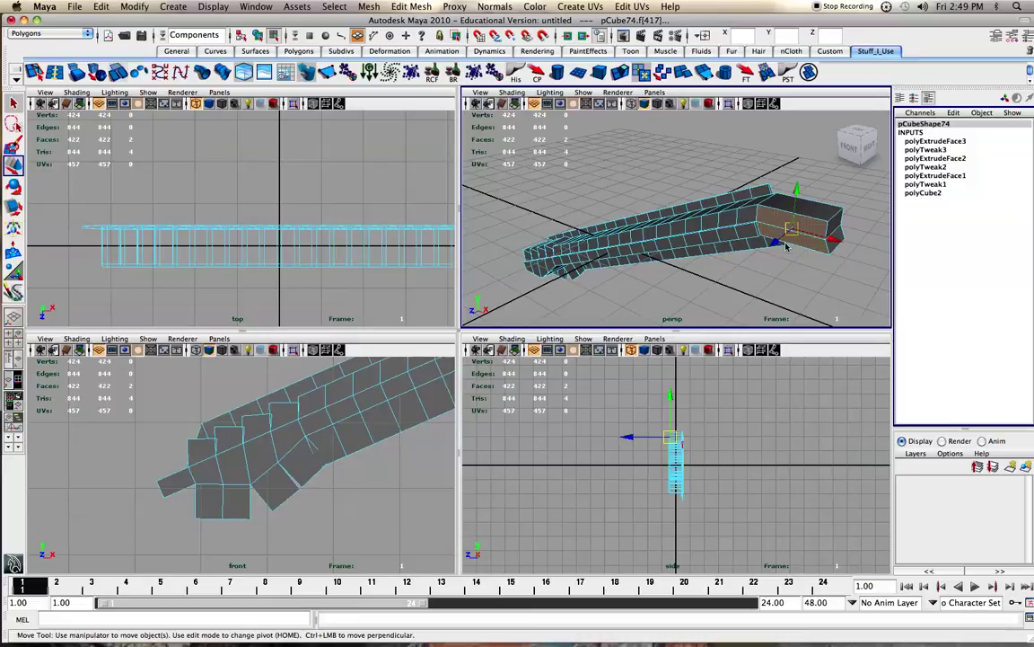
{"action": "left_click_drag", "start_coordinate": [778, 244], "coordinate": [801, 262]}
{"action": "key", "text": "ctrl+z"}
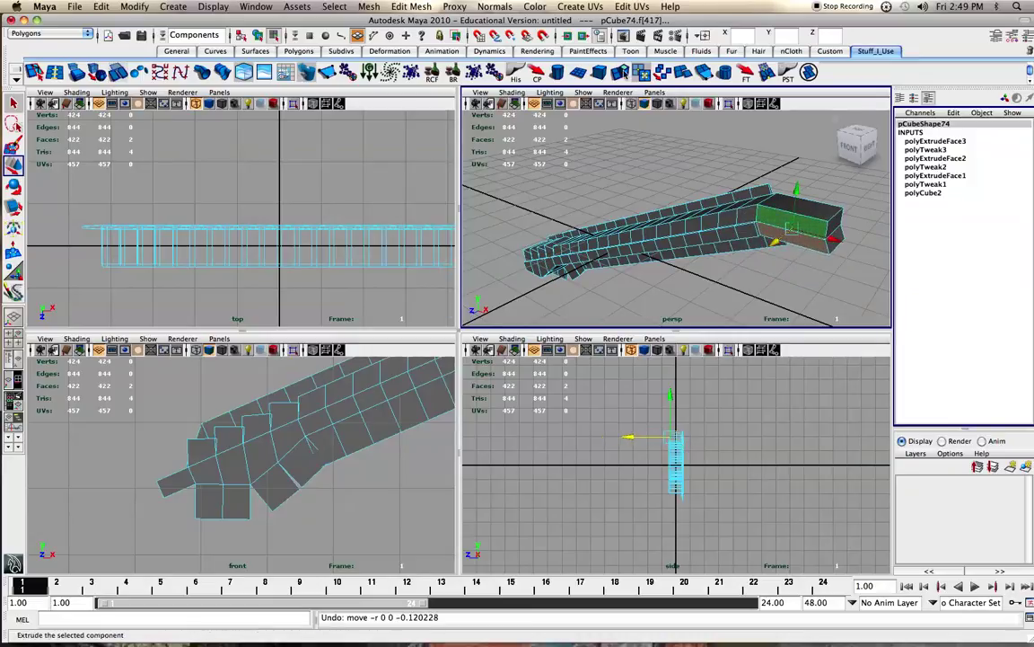
{"action": "left_click", "coordinate": [626, 73]}
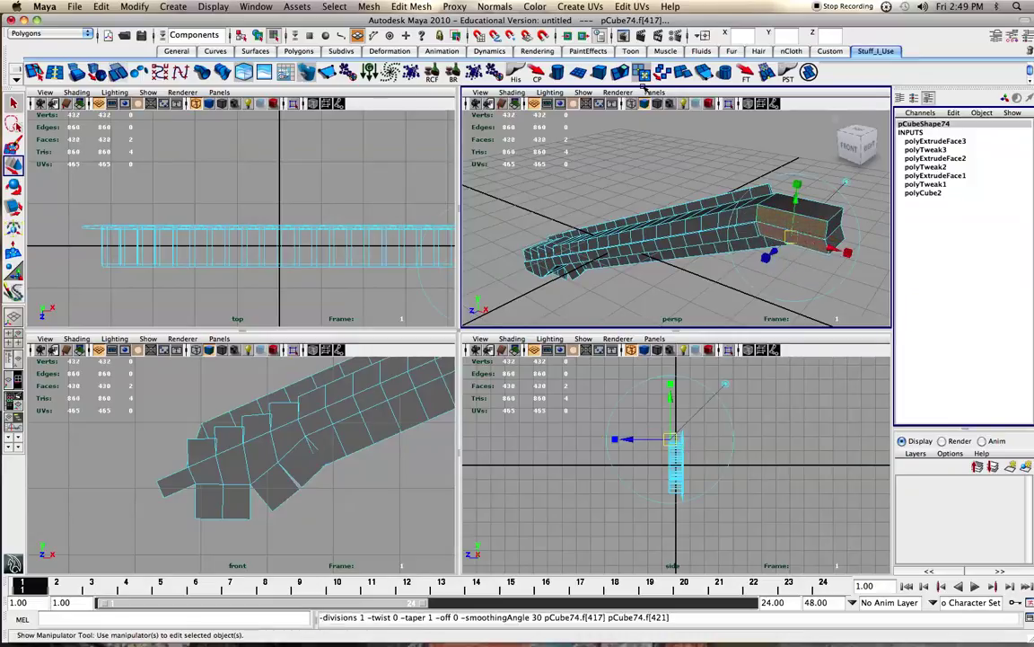
{"action": "left_click", "coordinate": [845, 185]}
{"action": "mouse_move", "coordinate": [780, 245]}
{"action": "left_mouse_down"}
{"action": "mouse_move", "coordinate": [722, 282]}
{"action": "mouse_move", "coordinate": [772, 267]}
{"action": "left_mouse_up"}
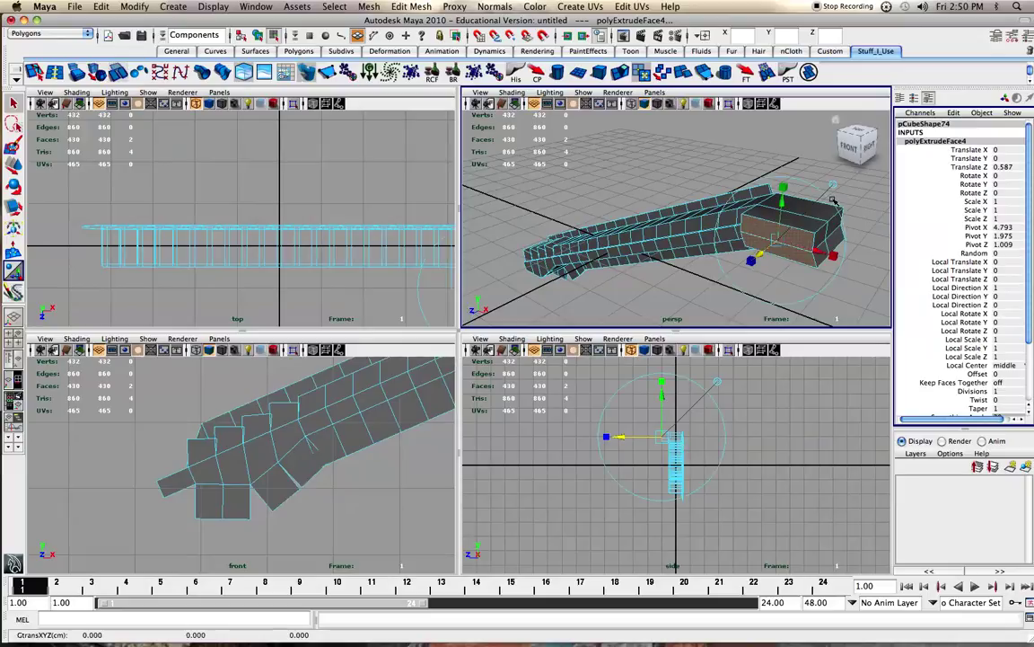
Undo the side and landing extrusions, and select the whole staircase in object mode.
{"action": "key", "text": "super+z"}
{"action": "key", "text": "super+z"}
{"action": "key", "text": "super+z"}
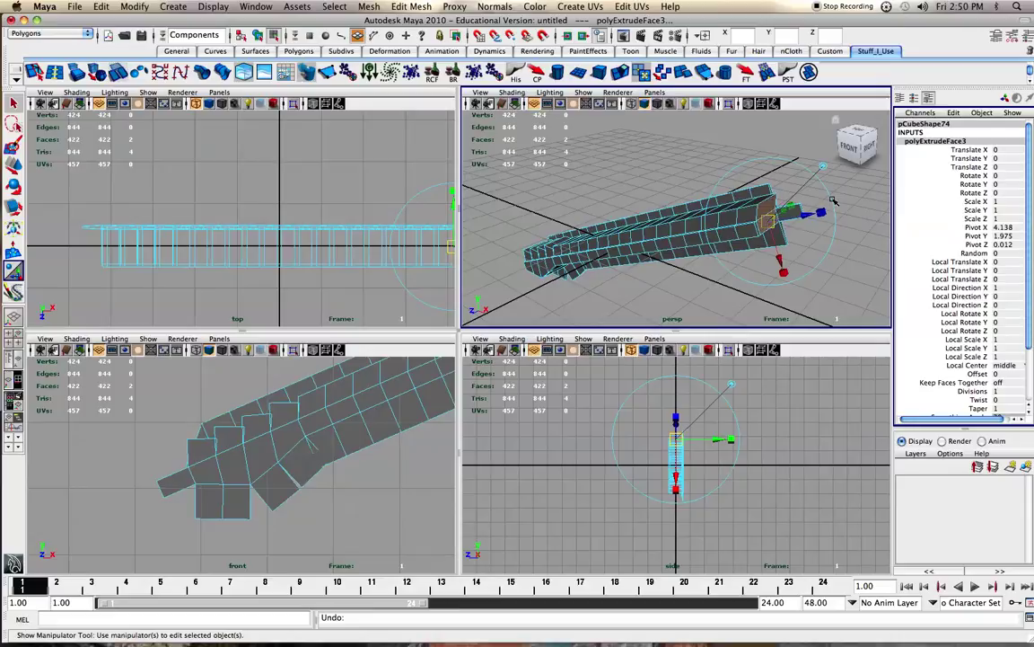
{"action": "key", "text": "super+z"}
{"action": "key", "text": "super+z"}
{"action": "right_click", "coordinate": [750, 216]}
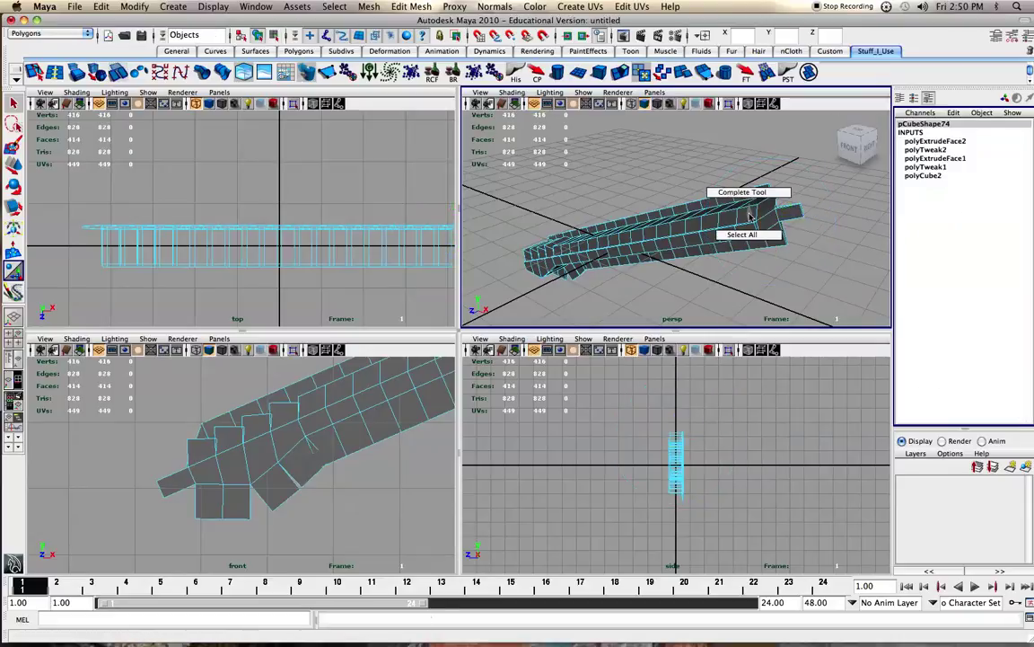
{"action": "right_click_drag", "start_coordinate": [750, 216], "coordinate": [806, 184]}
{"action": "left_click", "coordinate": [745, 214]}
Duplicate the staircase and move the copy to Translate Y 3.363 and Translate Z 4.921.
{"action": "scroll", "coordinate": [728, 266], "scroll_direction": "down", "scroll_amount": 5}
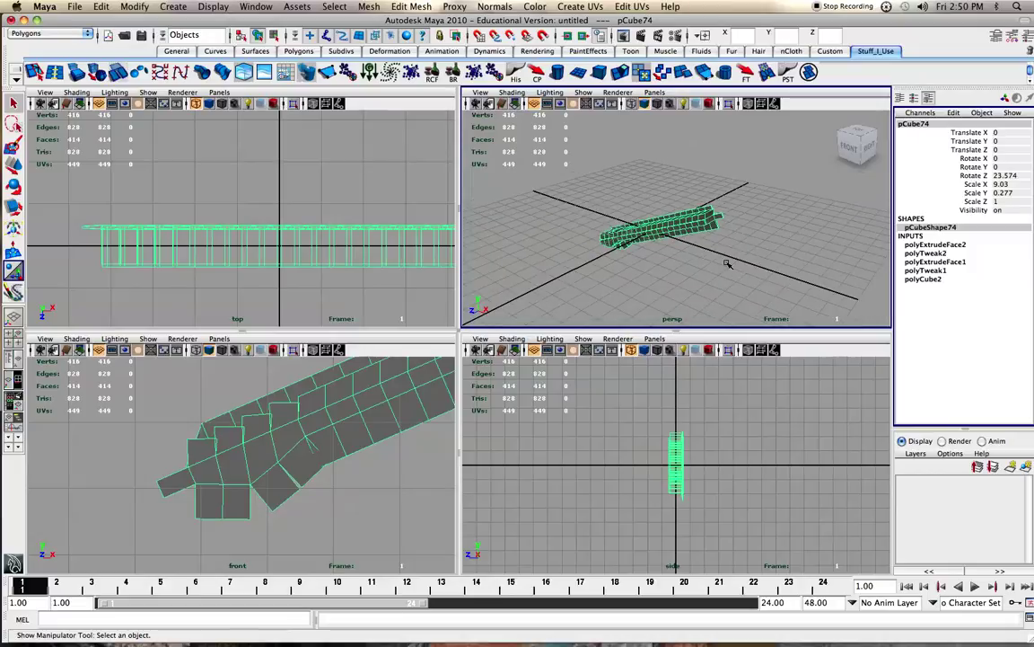
{"action": "key", "text": "super+d"}
{"action": "key", "text": "w"}
{"action": "left_click_drag", "start_coordinate": [653, 195], "coordinate": [652, 137]}
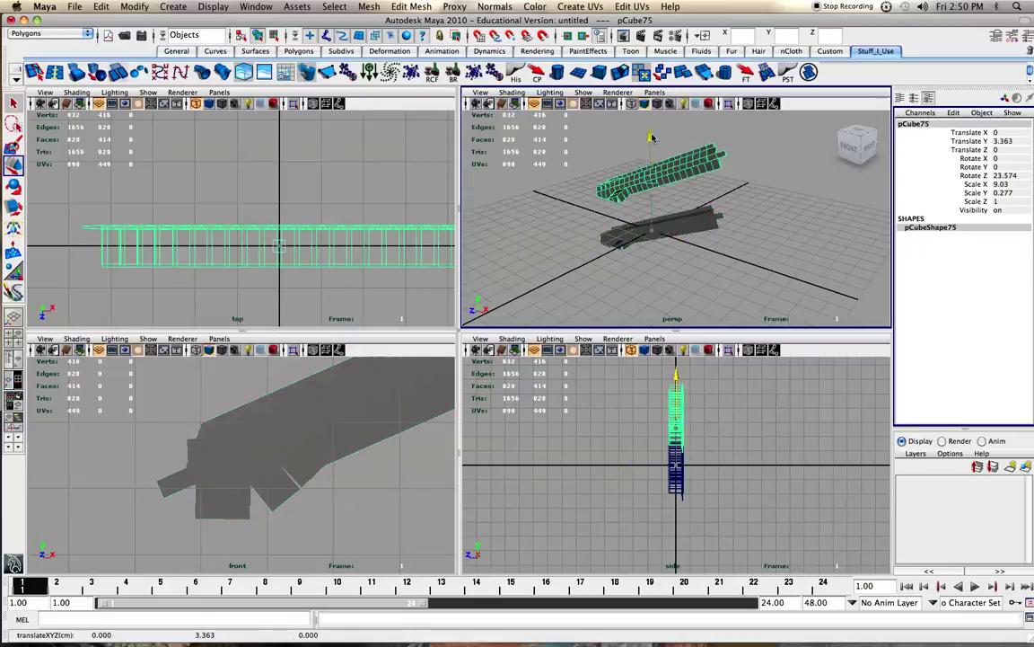
{"action": "left_click_drag", "start_coordinate": [619, 188], "coordinate": [772, 229]}
{"action": "key", "text": "e"}
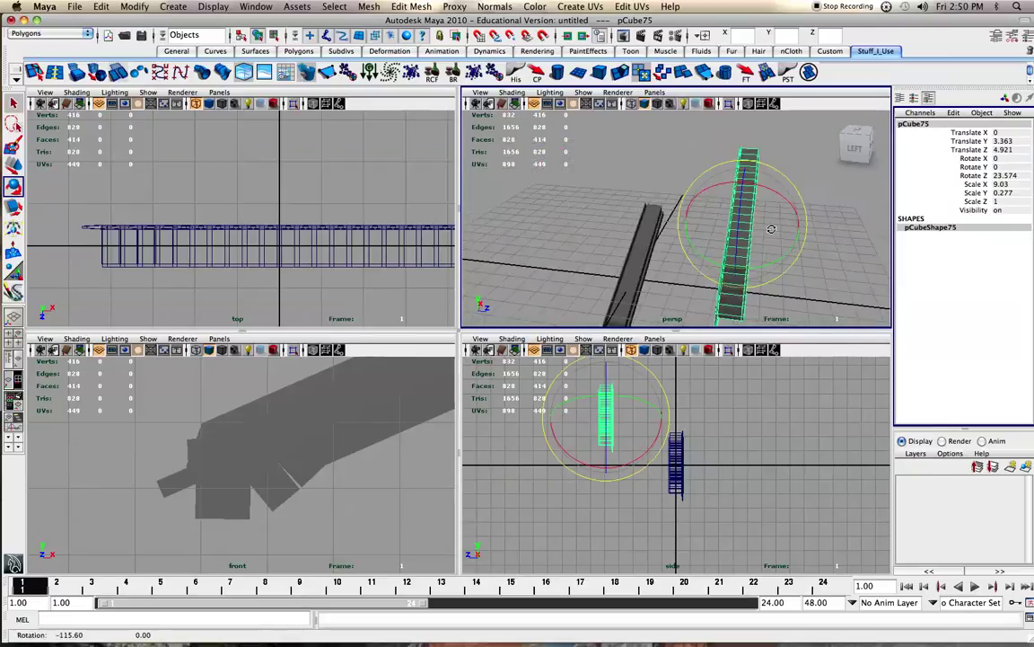
{"action": "left_click_drag", "start_coordinate": [700, 222], "coordinate": [703, 256]}
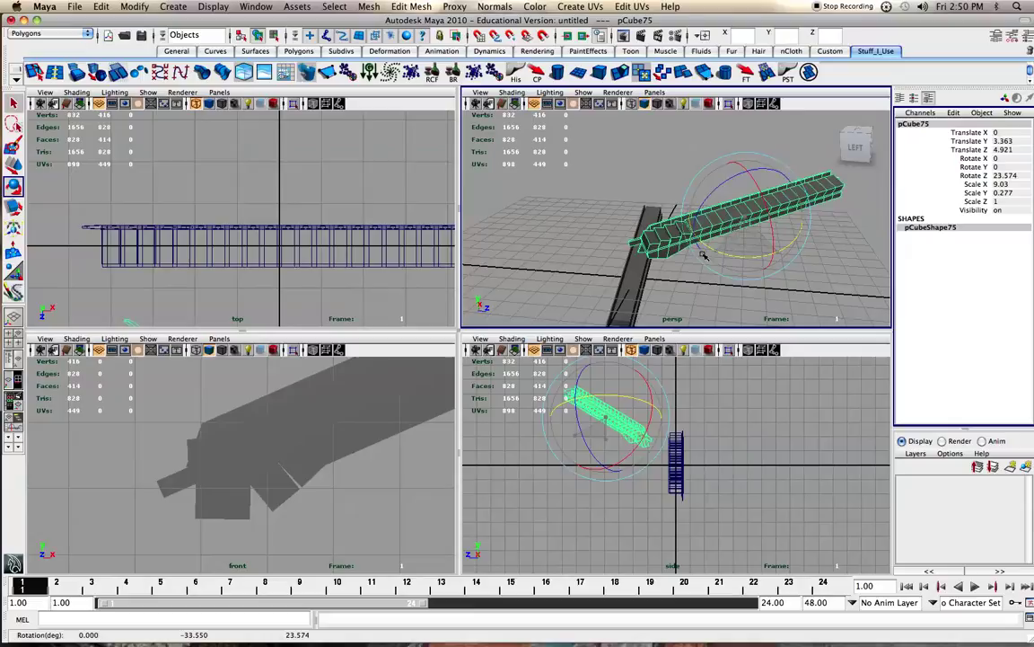
{"action": "key", "text": "z"}
{"action": "key", "text": "z"}
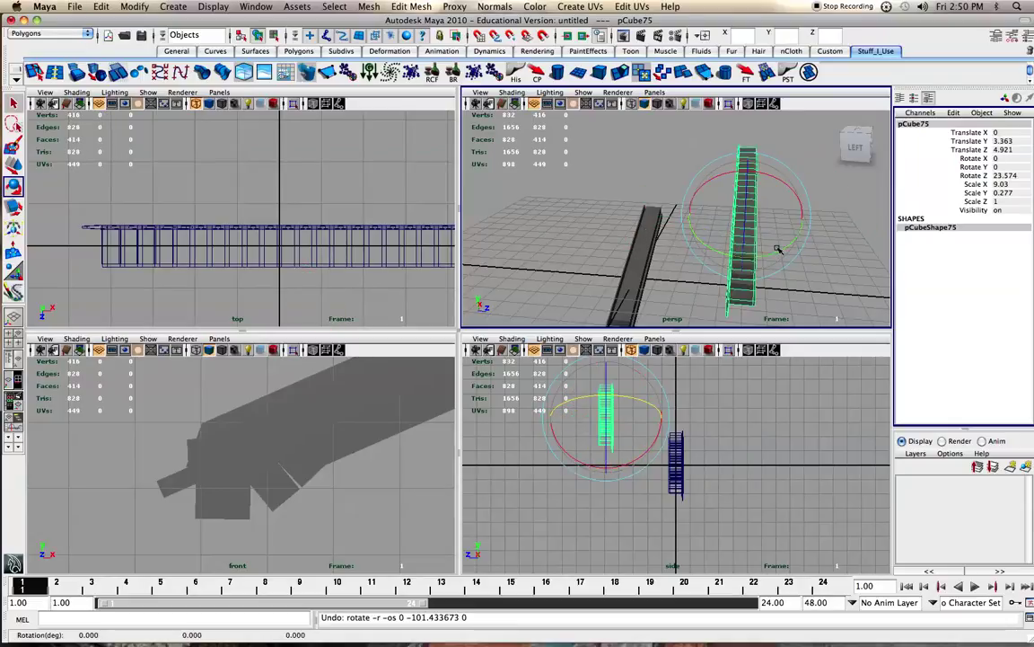
Rotate the duplicated staircase to about 4.8, -180.3 and -25.2 degrees so it climbs opposite to the original.
{"action": "left_click_drag", "start_coordinate": [778, 249], "coordinate": [795, 144]}
{"action": "key", "text": "z"}
{"action": "left_click", "coordinate": [774, 188]}
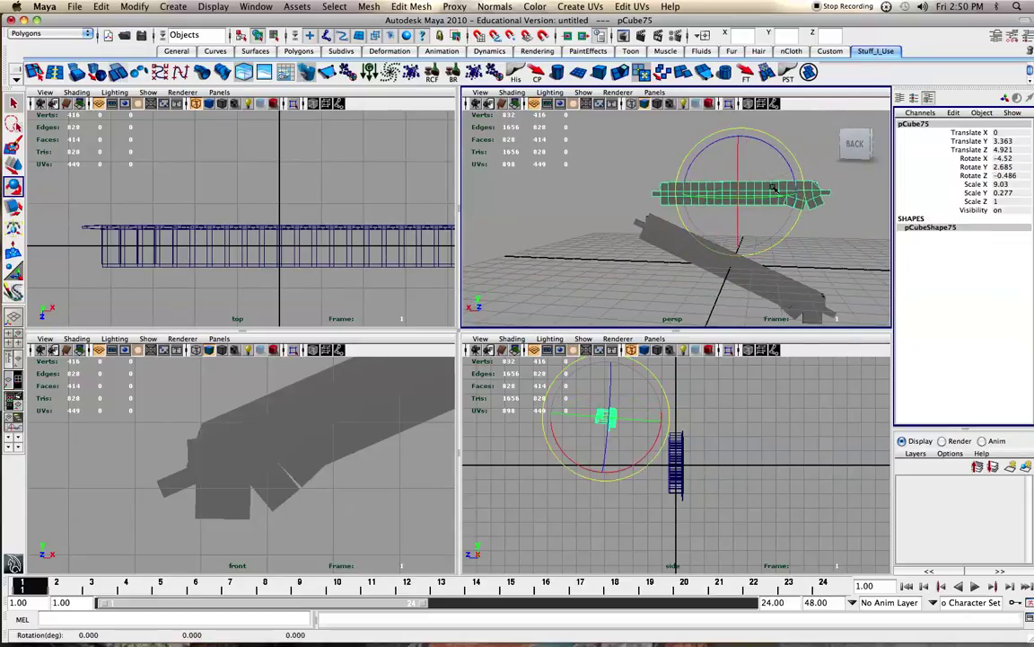
{"action": "left_click_drag", "start_coordinate": [772, 199], "coordinate": [704, 144]}
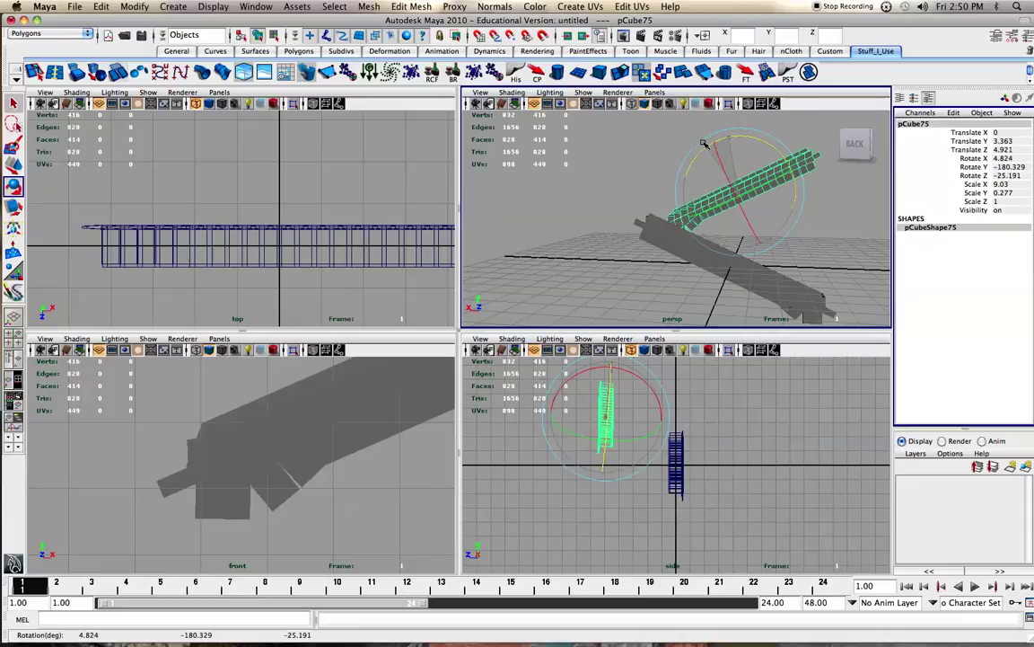
Select the two end faces at the original staircase's upper end and extrude them outward into a landing.
{"action": "mouse_move", "coordinate": [695, 189]}
{"action": "middle_mouse_down", "text": "alt"}
{"action": "mouse_move", "coordinate": [702, 260]}
{"action": "mouse_move", "coordinate": [682, 183]}
{"action": "middle_mouse_up", "text": "alt"}
{"action": "scroll", "coordinate": [702, 261], "scroll_direction": "up", "scroll_amount": 3}
{"action": "left_click_drag", "start_coordinate": [684, 221], "coordinate": [757, 271], "text": "alt"}
{"action": "right_click", "coordinate": [725, 270]}
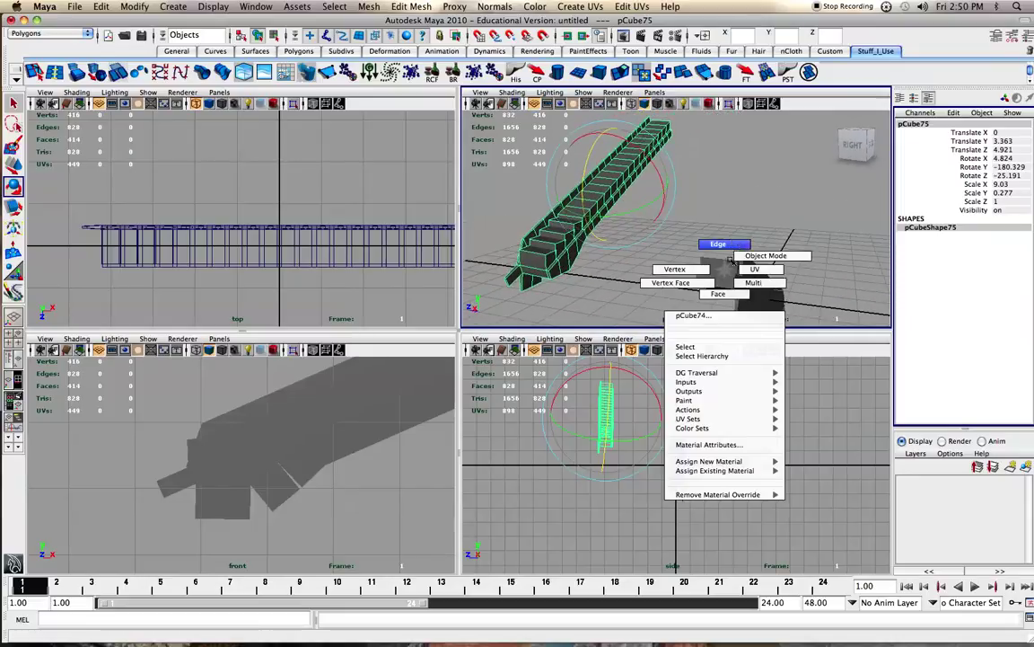
{"action": "right_click_drag", "start_coordinate": [731, 261], "coordinate": [724, 292]}
{"action": "left_click", "coordinate": [727, 283]}
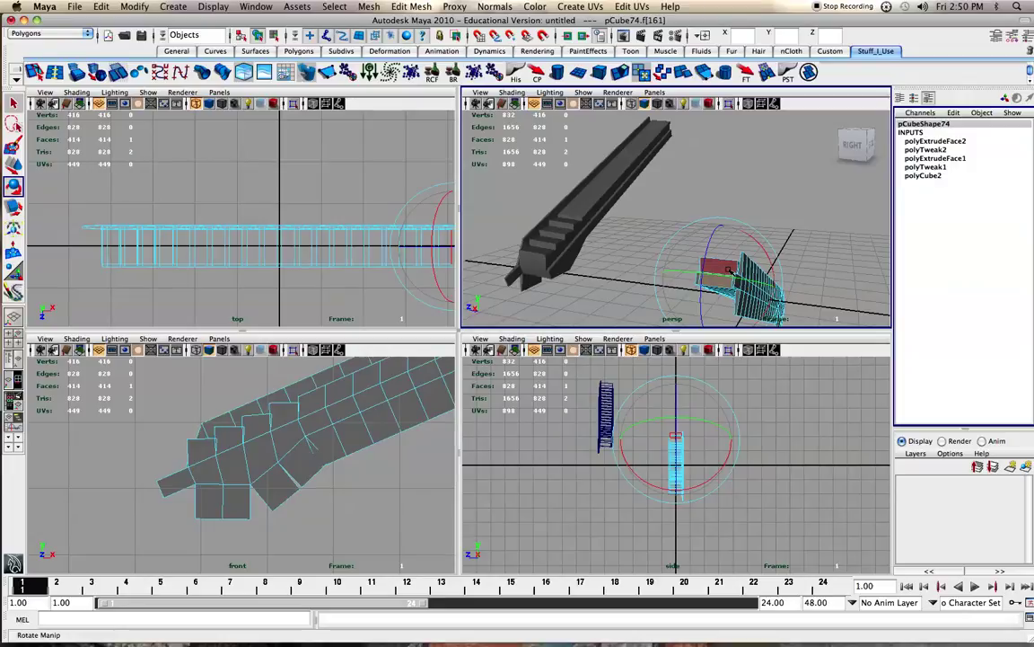
{"action": "key", "text": "q"}
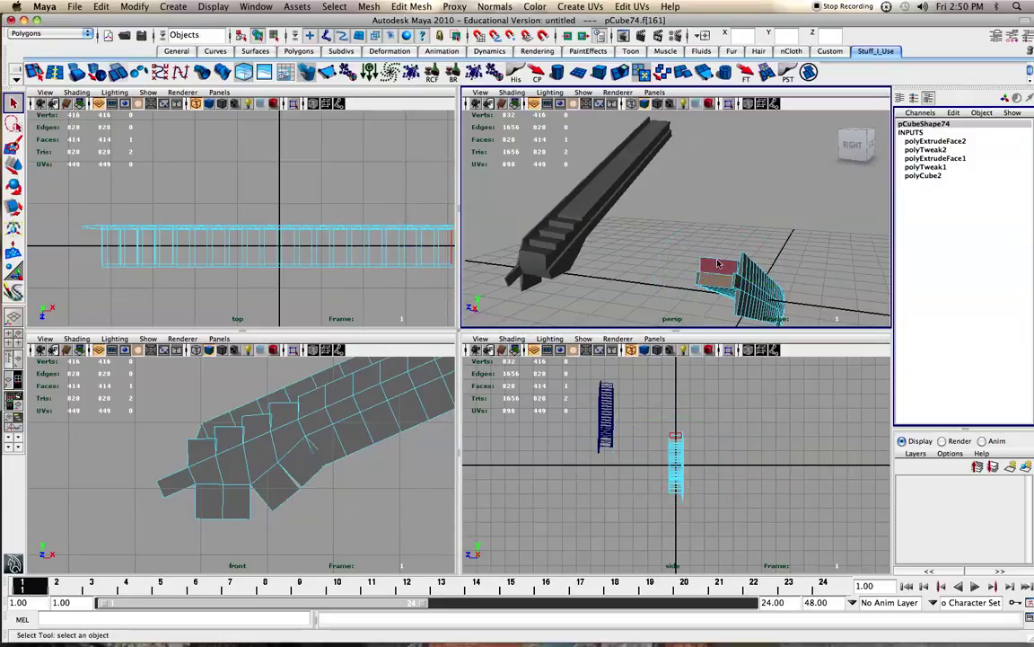
{"action": "left_click", "coordinate": [717, 267], "text": "shift"}
{"action": "left_click_drag", "start_coordinate": [641, 260], "coordinate": [655, 266], "text": "alt"}
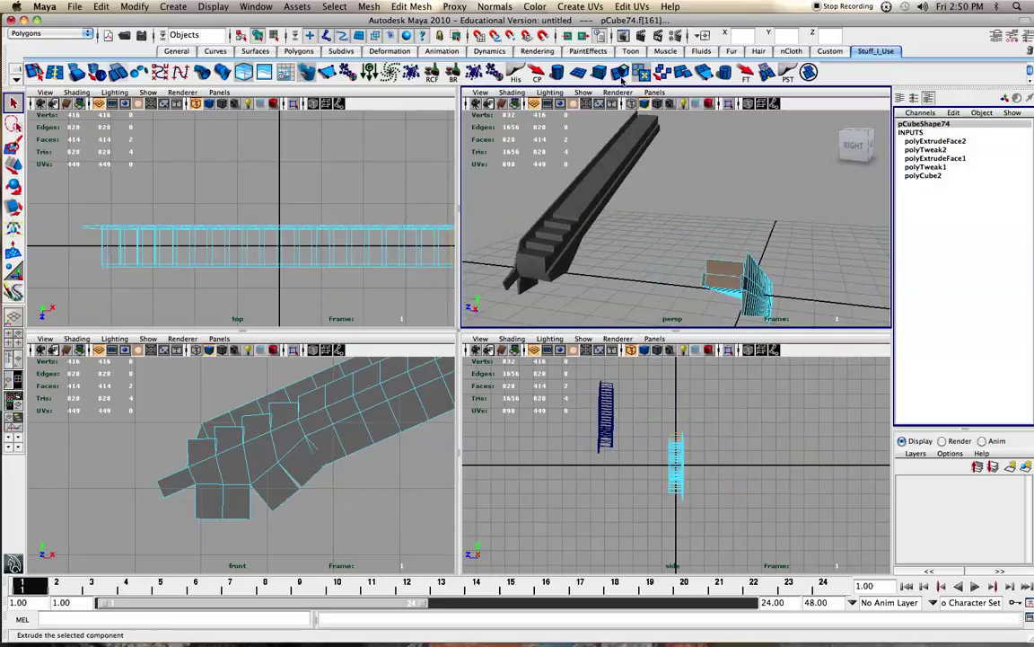
{"action": "left_click", "coordinate": [622, 79]}
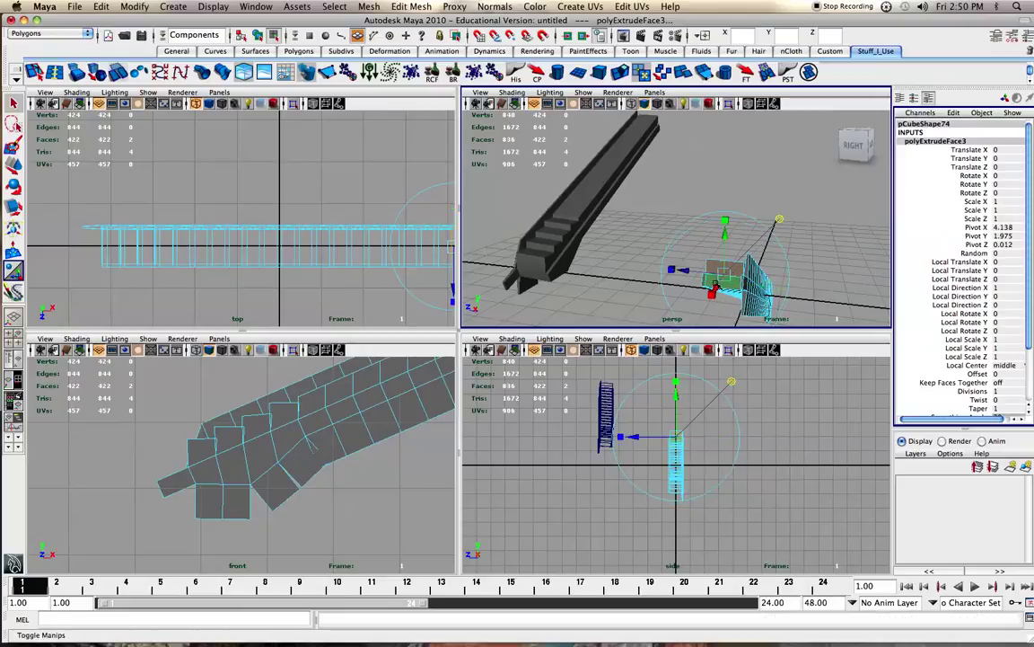
{"action": "left_click_drag", "start_coordinate": [715, 285], "coordinate": [540, 276], "text": "alt"}
Select the two end faces at the copy's lower end and extrude them with a Translate X of 1.594.
{"action": "key", "text": "t"}
{"action": "mouse_move", "coordinate": [540, 275]}
{"action": "right_mouse_down"}
{"action": "mouse_move", "coordinate": [539, 305]}
{"action": "mouse_move", "coordinate": [554, 268]}
{"action": "mouse_move", "coordinate": [546, 290]}
{"action": "right_mouse_up"}
{"action": "right_click", "coordinate": [555, 262]}
{"action": "left_click", "coordinate": [542, 282]}
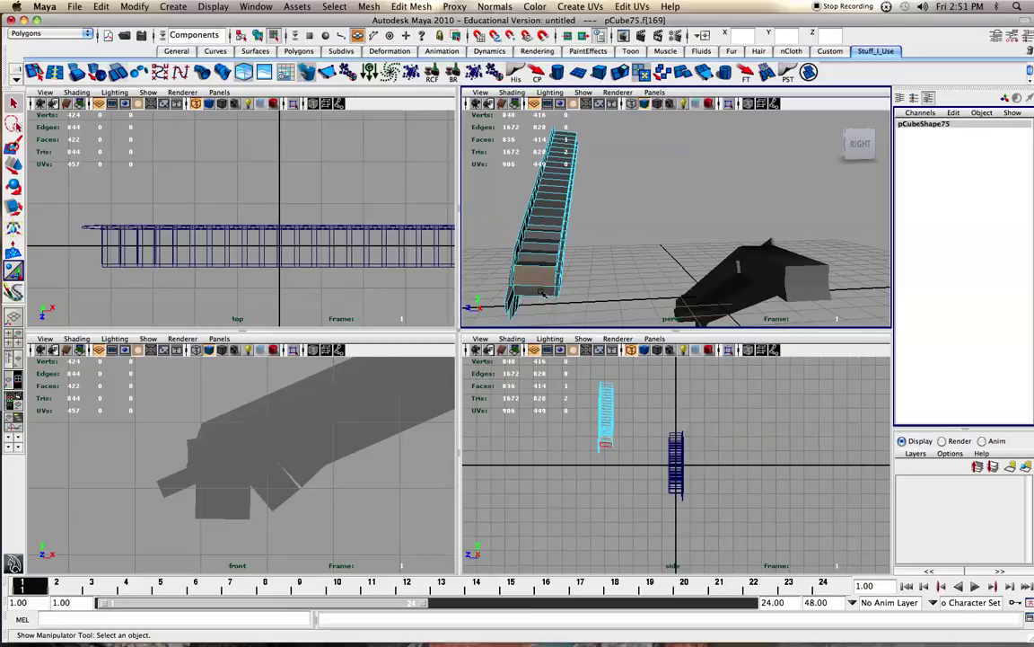
{"action": "left_click", "coordinate": [542, 293], "text": "shift"}
{"action": "left_click", "coordinate": [622, 73]}
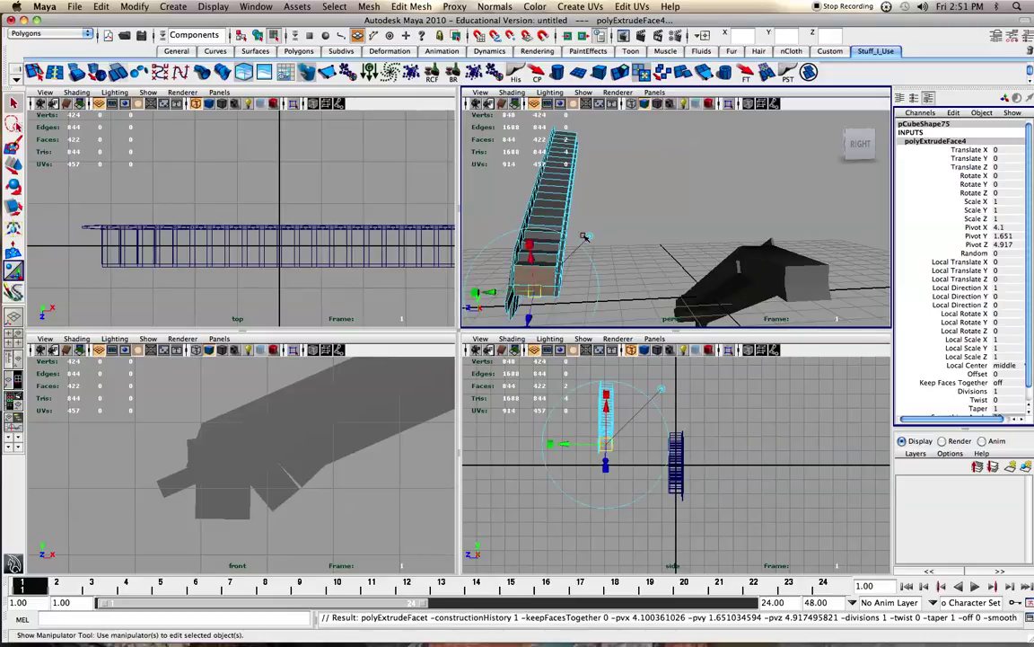
{"action": "left_click_drag", "start_coordinate": [536, 292], "coordinate": [451, 291], "text": "alt"}
{"action": "left_click_drag", "start_coordinate": [575, 280], "coordinate": [779, 267], "text": "alt"}
Delete the two side faces of the original staircase's landing that face the duplicated staircase.
{"action": "left_click", "coordinate": [790, 263]}
{"action": "right_click", "coordinate": [790, 261]}
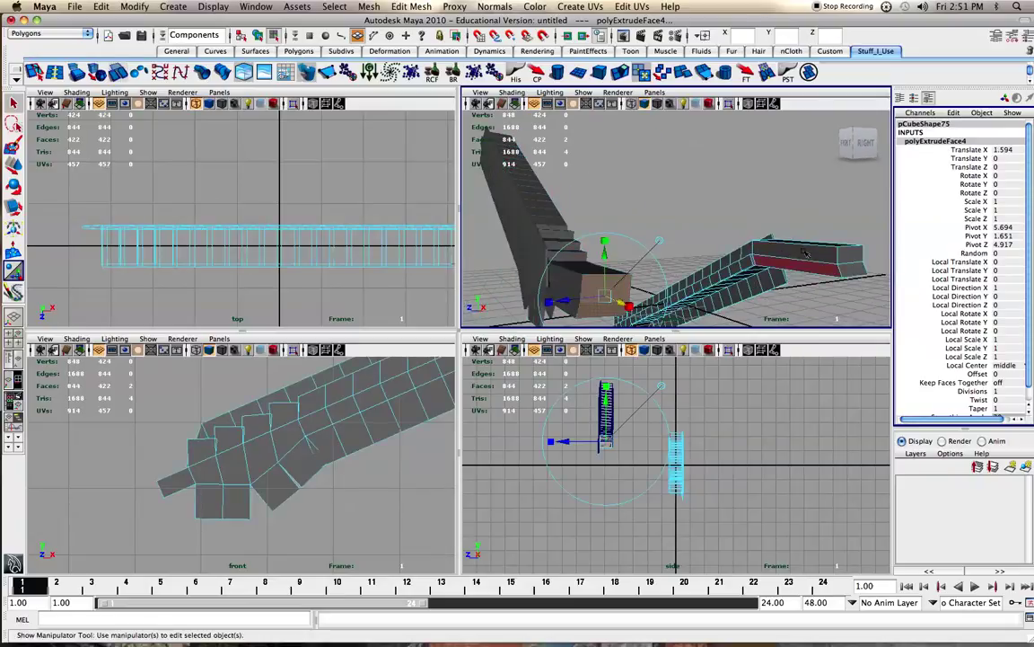
{"action": "right_click", "coordinate": [814, 247]}
{"action": "key", "text": "t"}
{"action": "right_click", "coordinate": [831, 244]}
{"action": "left_click", "coordinate": [823, 262]}
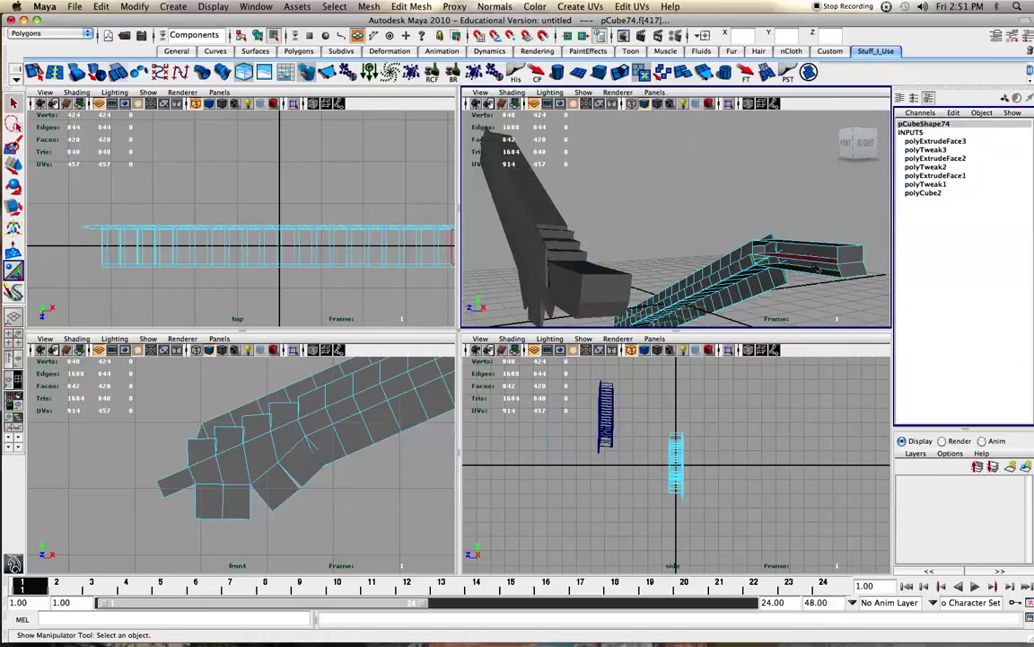
{"action": "key", "text": "Delete"}
Delete the copy's landing side faces that face the original staircase, together with the internal faces dividing that landing.
{"action": "left_click_drag", "start_coordinate": [820, 267], "coordinate": [612, 270], "text": "alt"}
{"action": "left_click", "coordinate": [511, 276]}
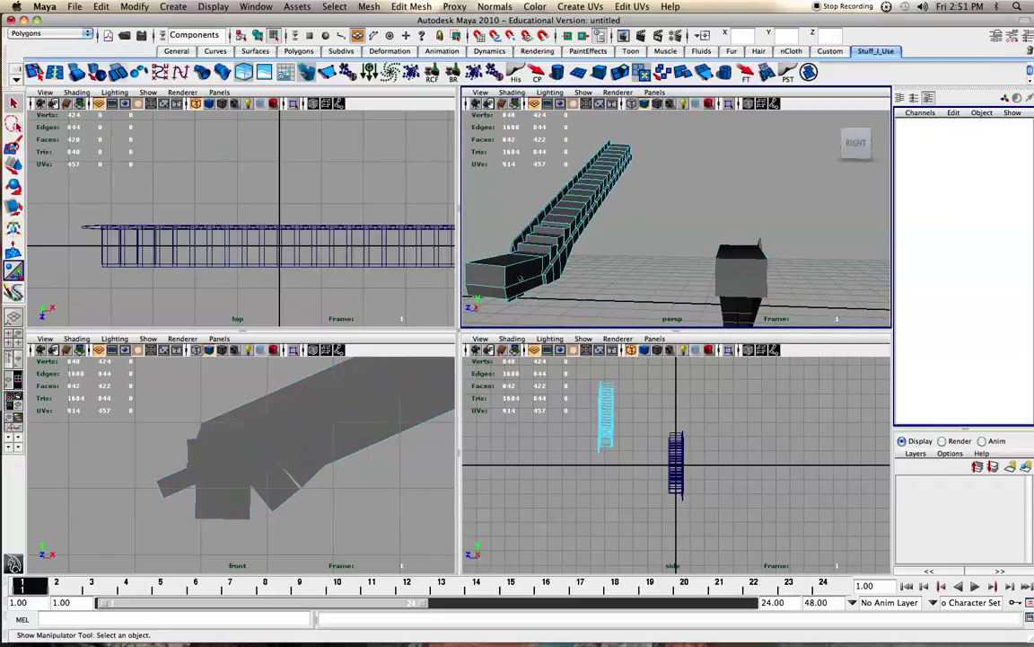
{"action": "right_click", "coordinate": [496, 267]}
{"action": "right_click_drag", "start_coordinate": [496, 266], "coordinate": [497, 292]}
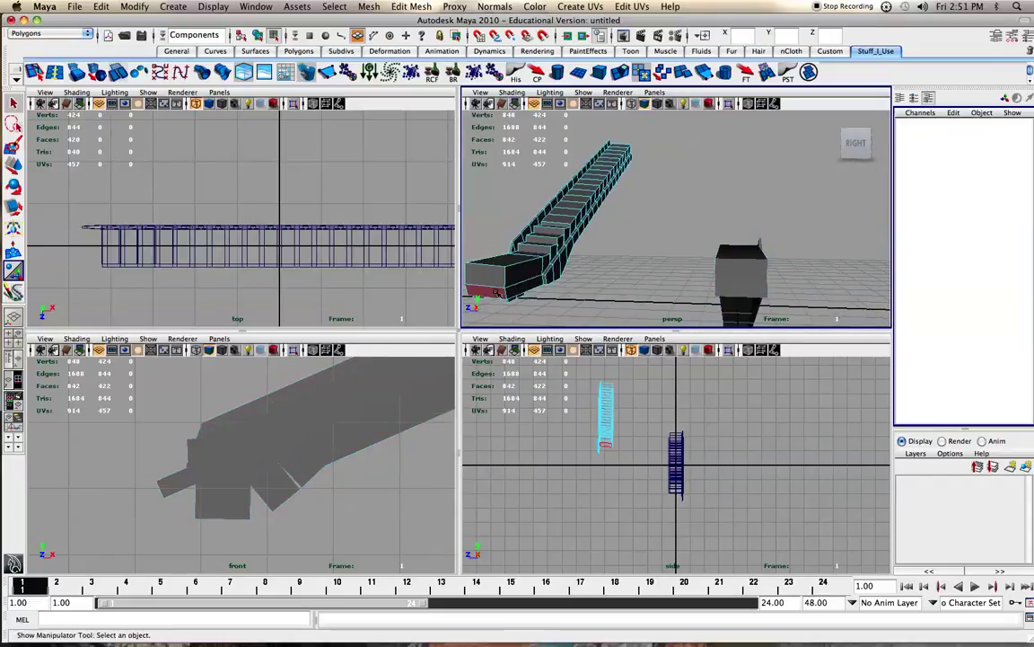
{"action": "left_click", "coordinate": [537, 281]}
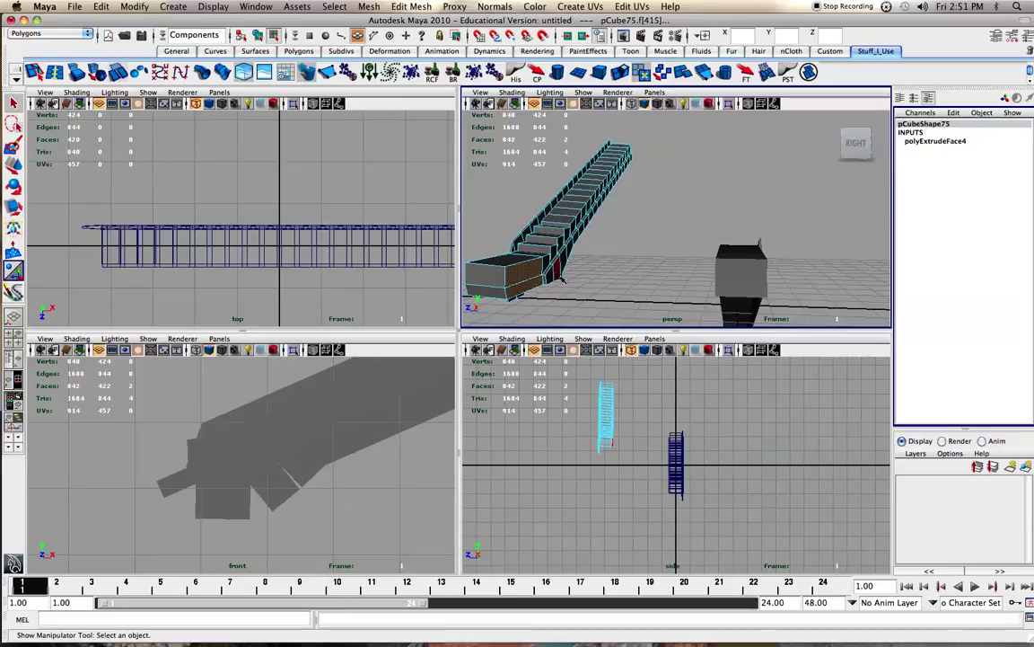
{"action": "left_click", "coordinate": [562, 280]}
{"action": "left_click", "coordinate": [531, 273]}
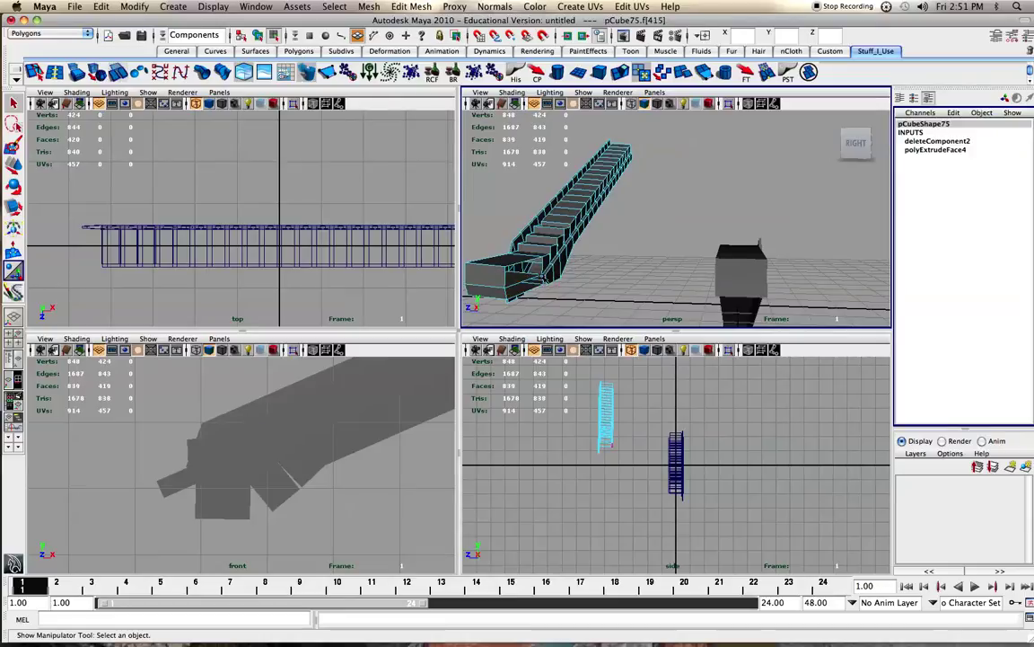
{"action": "key", "text": "Delete"}
{"action": "left_click", "coordinate": [543, 275]}
{"action": "key", "text": "Delete"}
Delete the two internal faces that divide the original staircase's landing.
{"action": "left_click_drag", "start_coordinate": [588, 282], "coordinate": [773, 271], "text": "alt"}
{"action": "left_click", "coordinate": [796, 264]}
{"action": "key", "text": "Delete"}
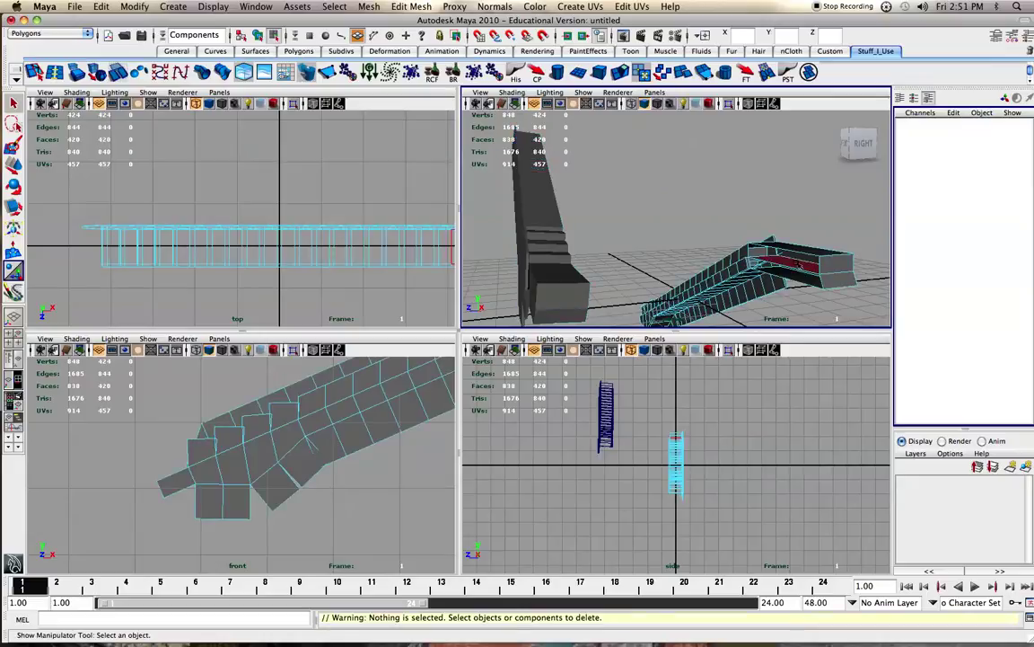
{"action": "left_click", "coordinate": [796, 264]}
{"action": "key", "text": "Delete"}
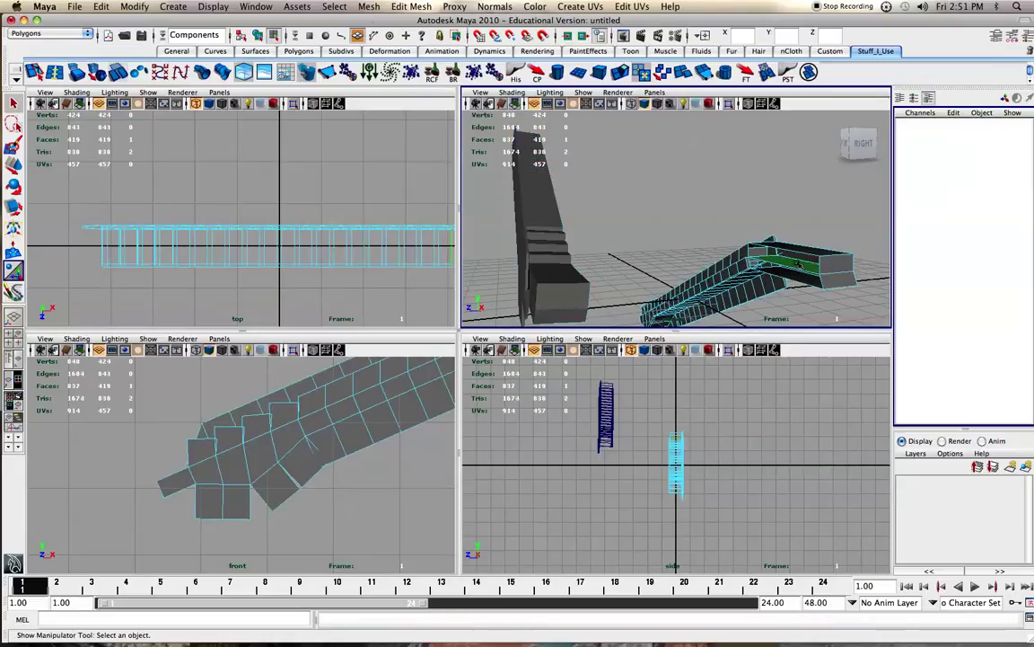
Return to object mode, select both staircases and combine them into one mesh.
{"action": "left_click_drag", "start_coordinate": [719, 277], "coordinate": [668, 272], "text": "alt"}
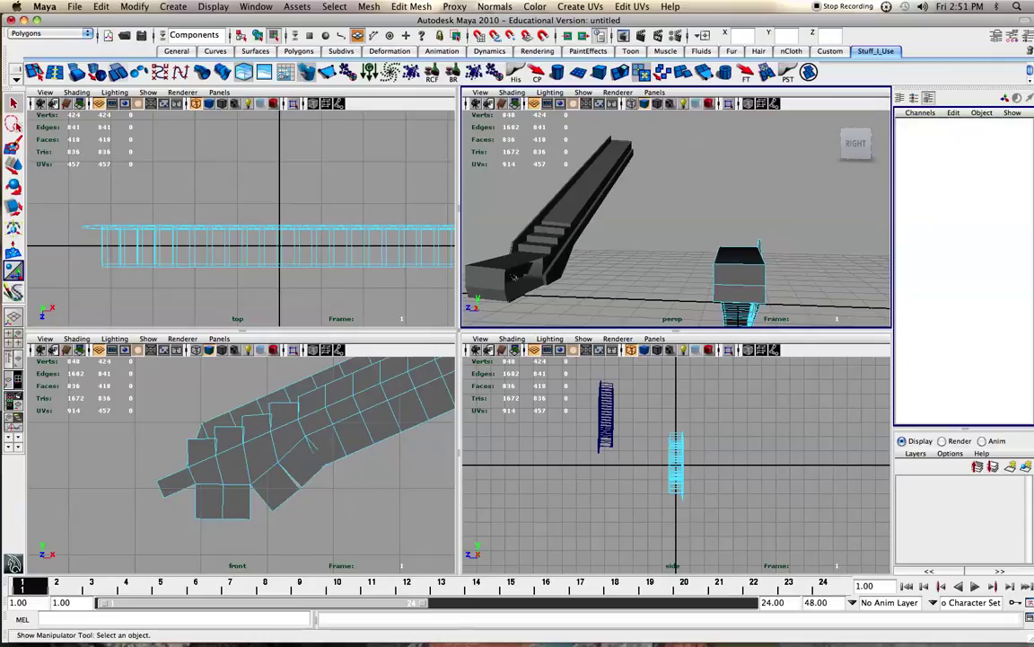
{"action": "left_click", "coordinate": [509, 272]}
{"action": "right_click_drag", "start_coordinate": [545, 256], "coordinate": [642, 187]}
{"action": "left_click", "coordinate": [581, 187]}
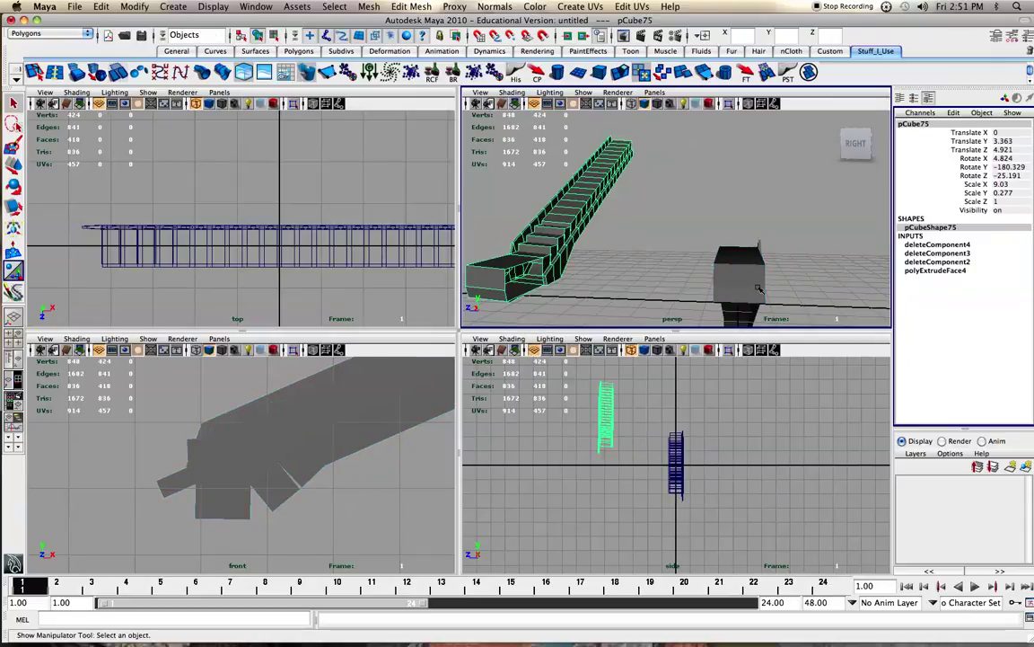
{"action": "left_click", "coordinate": [753, 288], "text": "shift"}
{"action": "left_click", "coordinate": [369, 6]}
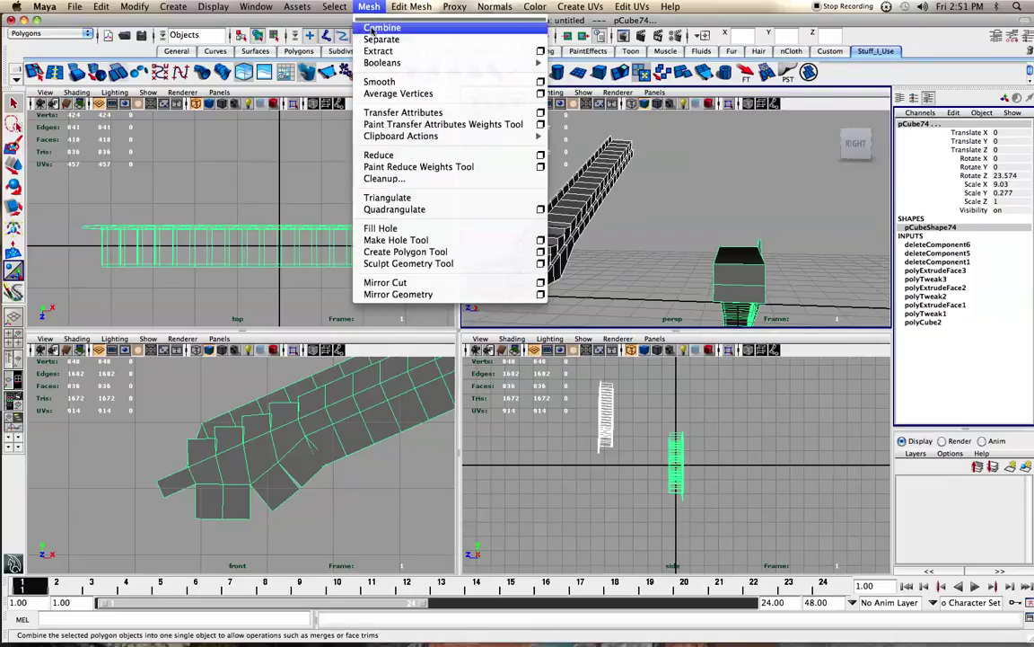
{"action": "left_click", "coordinate": [374, 31]}
{"action": "left_click", "coordinate": [635, 249]}
{"action": "left_click_drag", "start_coordinate": [635, 248], "coordinate": [669, 245], "text": "alt"}
{"action": "left_click", "coordinate": [761, 242]}
{"action": "left_click_drag", "start_coordinate": [761, 241], "coordinate": [696, 257], "text": "alt"}
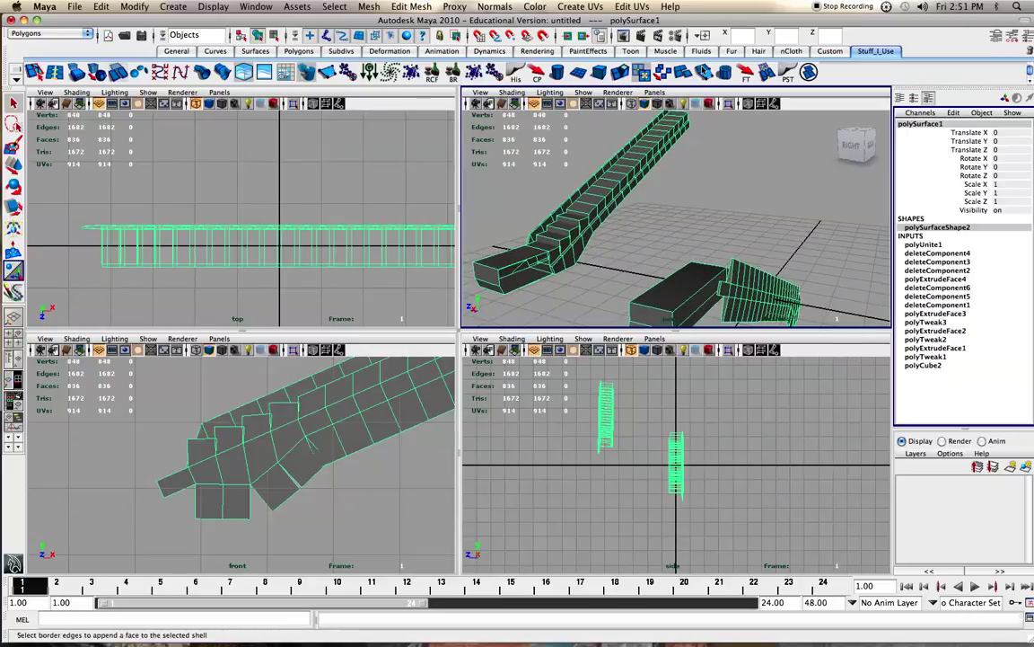
{"action": "left_click", "coordinate": [404, 5]}
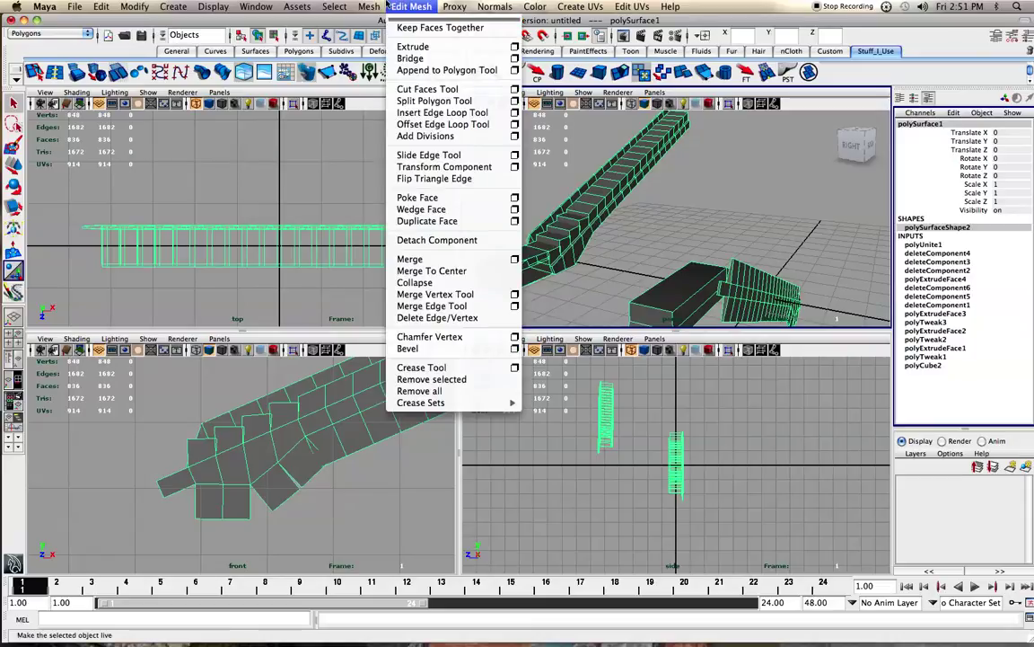
{"action": "mouse_move", "coordinate": [371, 7]}
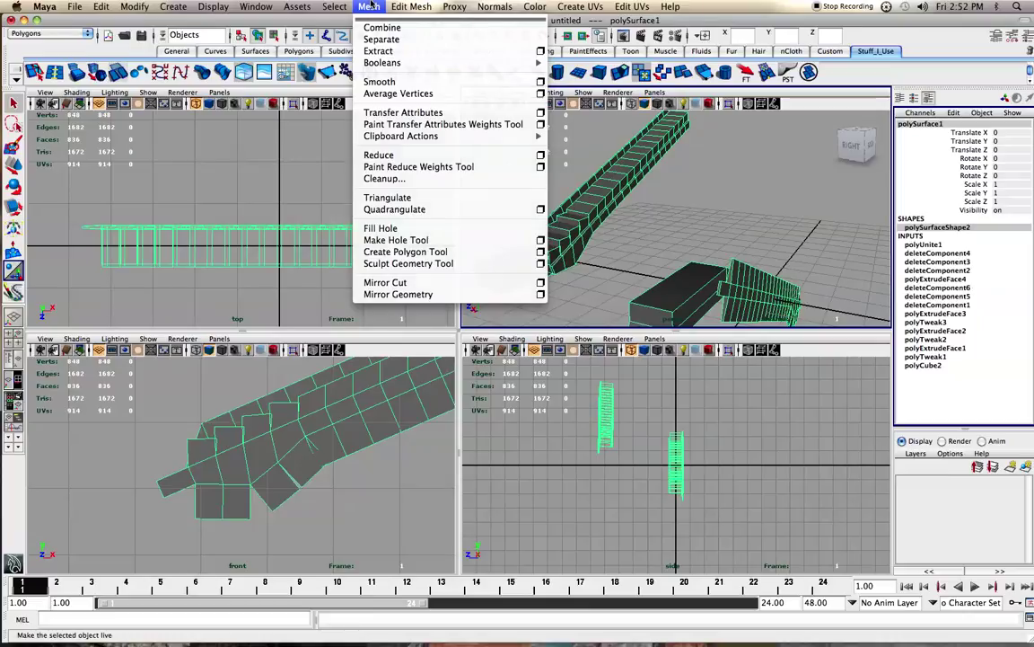
Bridge the facing top edges of the two landings with a new polygon using the Append to Polygon tool.
{"action": "left_click", "coordinate": [371, 4]}
{"action": "middle_click_drag", "start_coordinate": [543, 228], "coordinate": [549, 148], "text": "alt"}
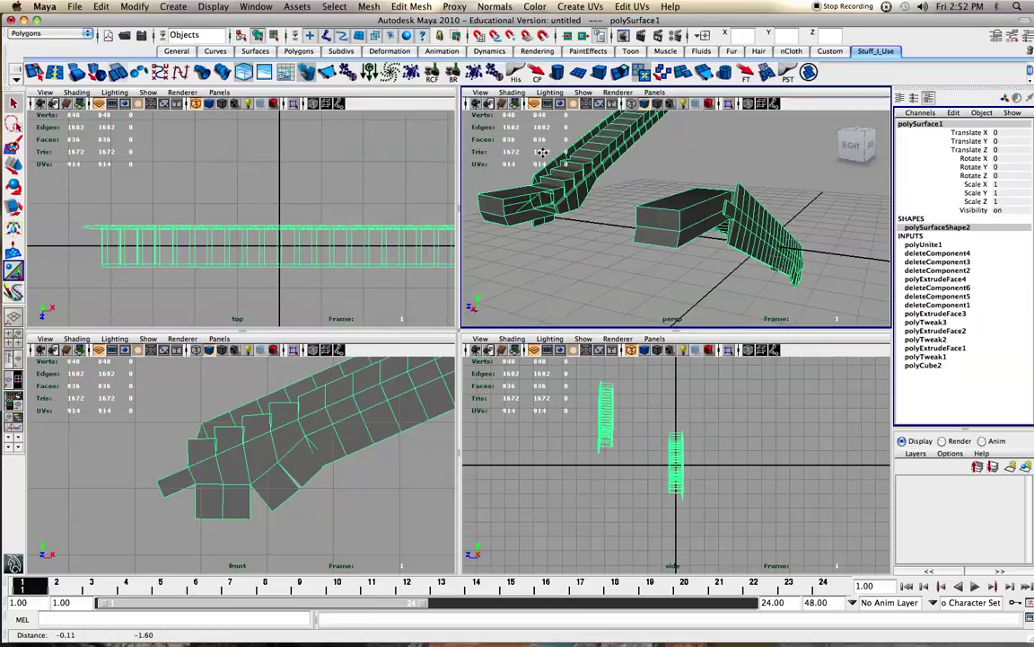
{"action": "left_click", "coordinate": [703, 77]}
{"action": "left_click_drag", "start_coordinate": [588, 128], "coordinate": [535, 171], "text": "alt"}
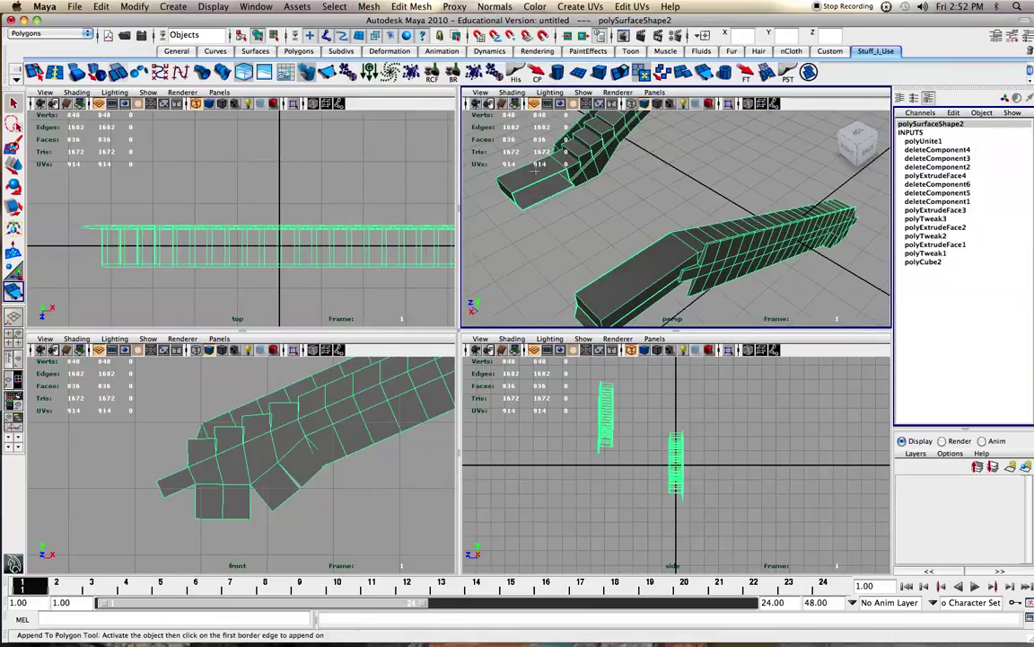
{"action": "left_click", "coordinate": [543, 180]}
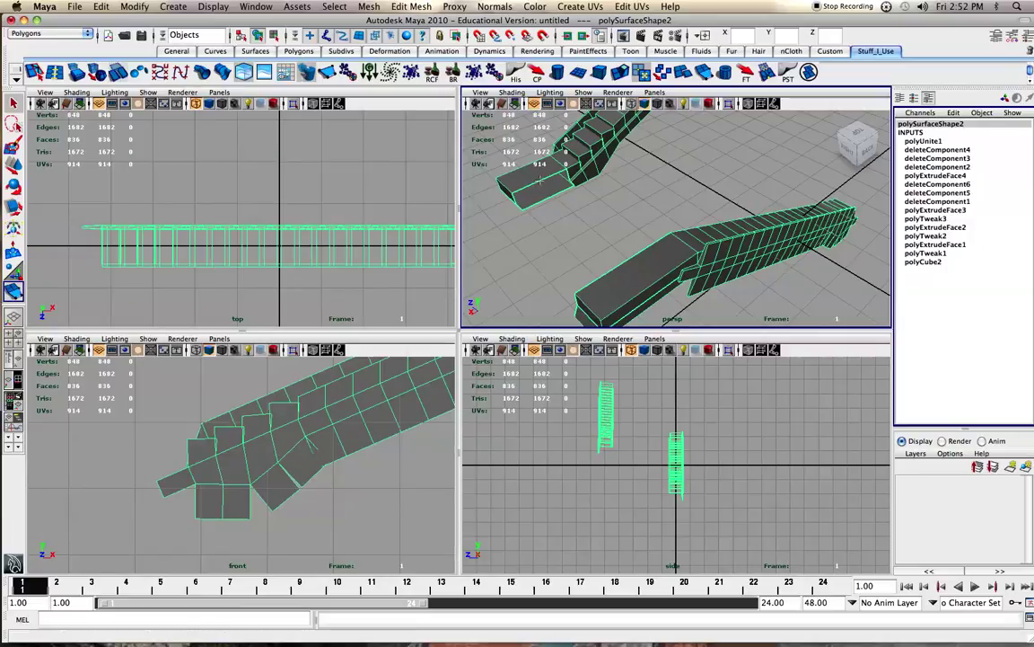
{"action": "left_click", "coordinate": [632, 256]}
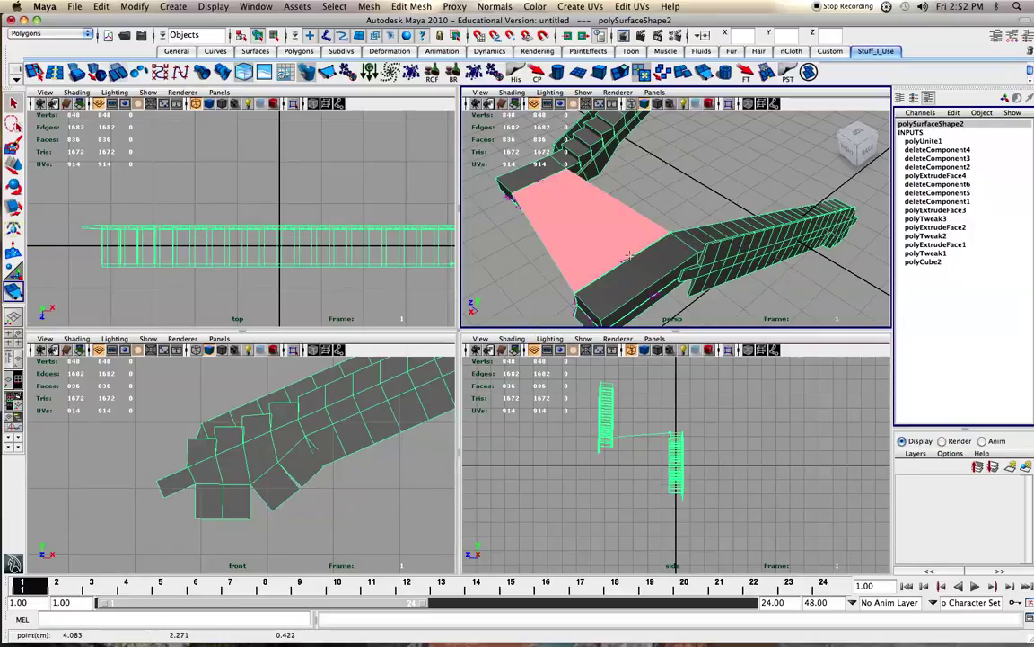
{"action": "key", "text": "Return"}
Append a polygon along the upper half of the outer side, between the two landings below the new top face.
{"action": "left_click_drag", "start_coordinate": [629, 256], "coordinate": [654, 228], "text": "alt"}
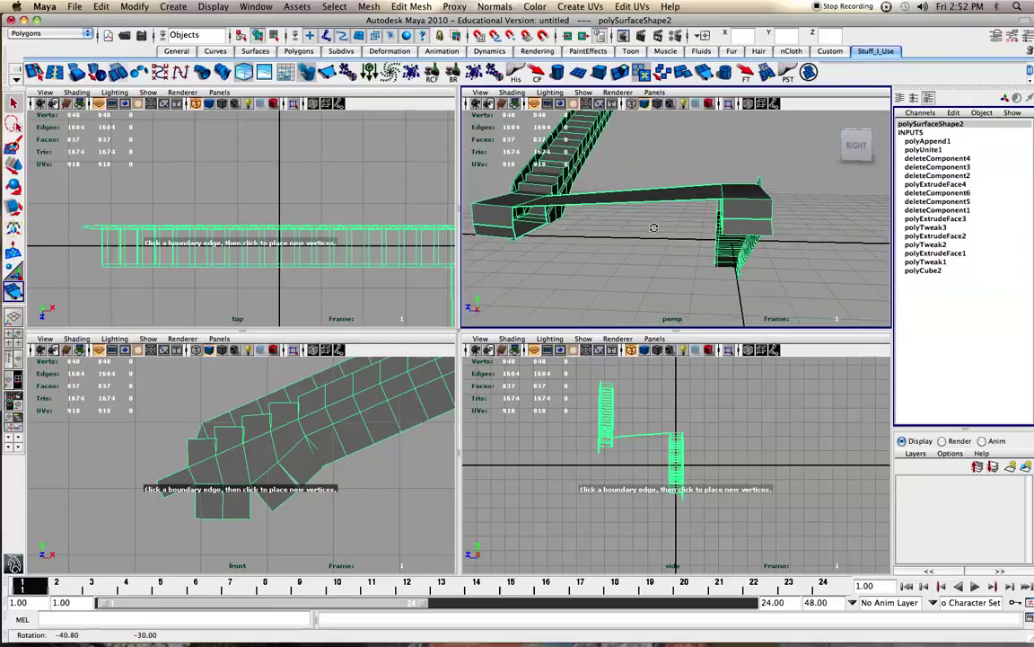
{"action": "left_click", "coordinate": [686, 209]}
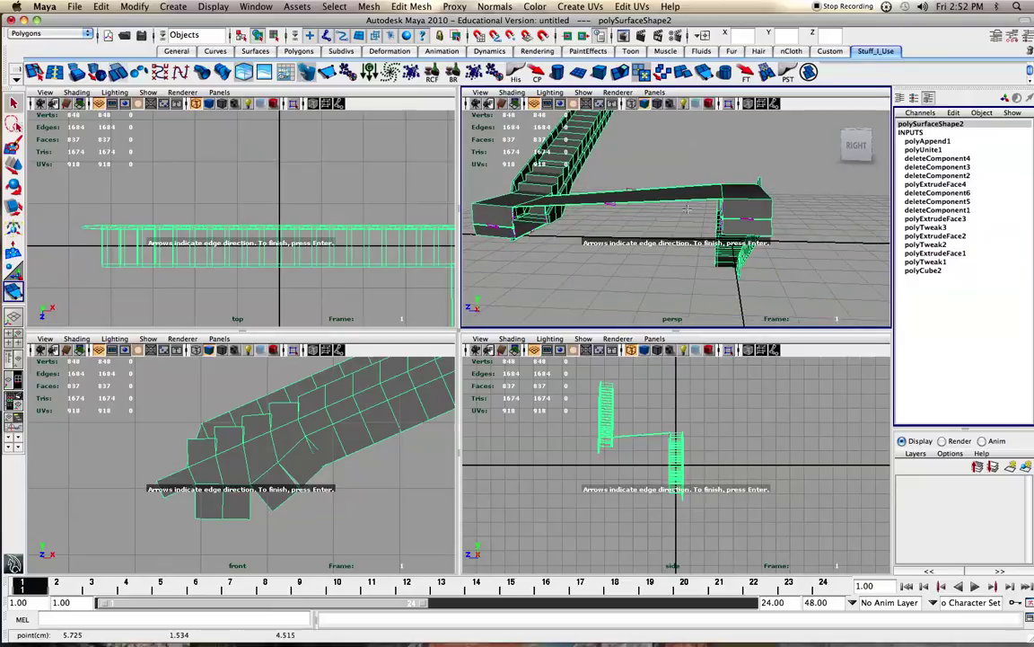
{"action": "left_click", "coordinate": [630, 191]}
{"action": "key", "text": "Return"}
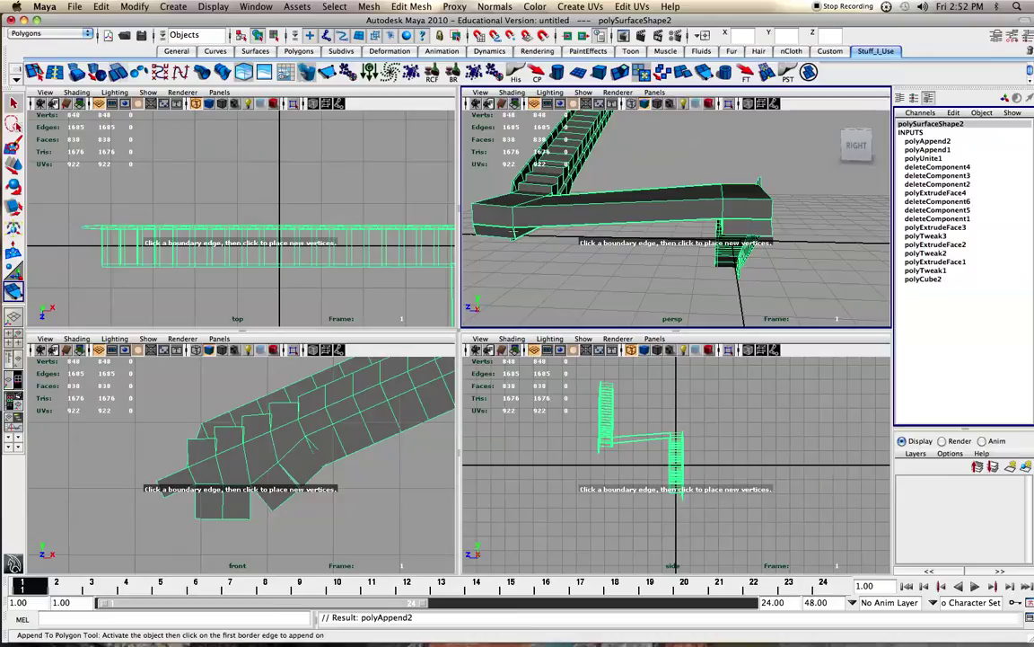
Append a polygon along the lower half of the gap's outer side, leave the append tool and deselect the staircase.
{"action": "left_click", "coordinate": [639, 221]}
{"action": "left_click", "coordinate": [721, 227]}
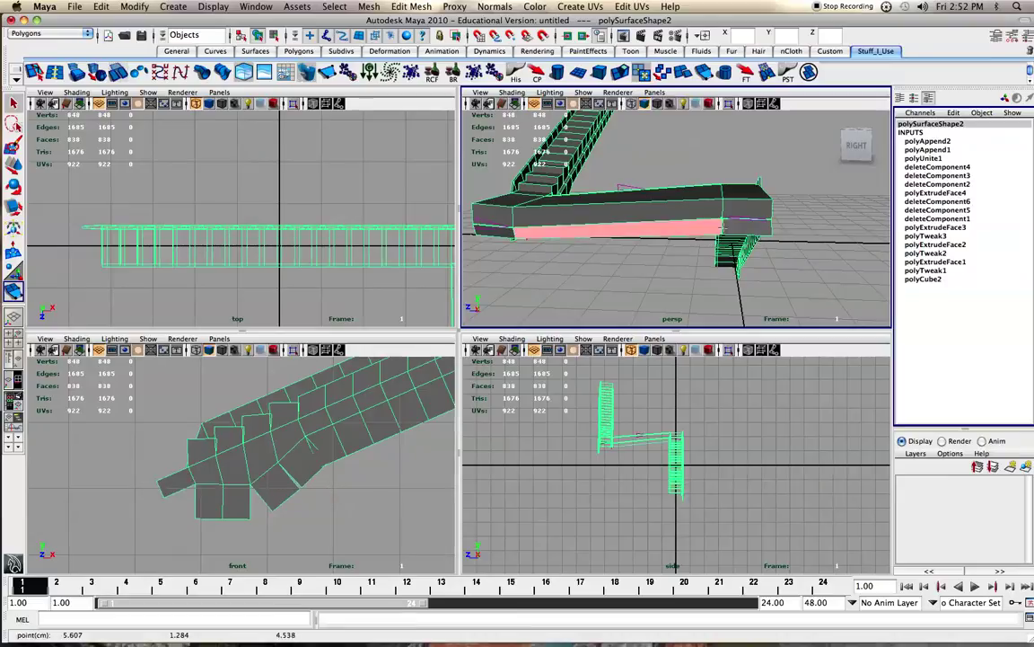
{"action": "key", "text": "Return"}
{"action": "left_click_drag", "start_coordinate": [620, 215], "coordinate": [639, 258], "text": "alt"}
{"action": "right_click_drag", "start_coordinate": [639, 258], "coordinate": [680, 240]}
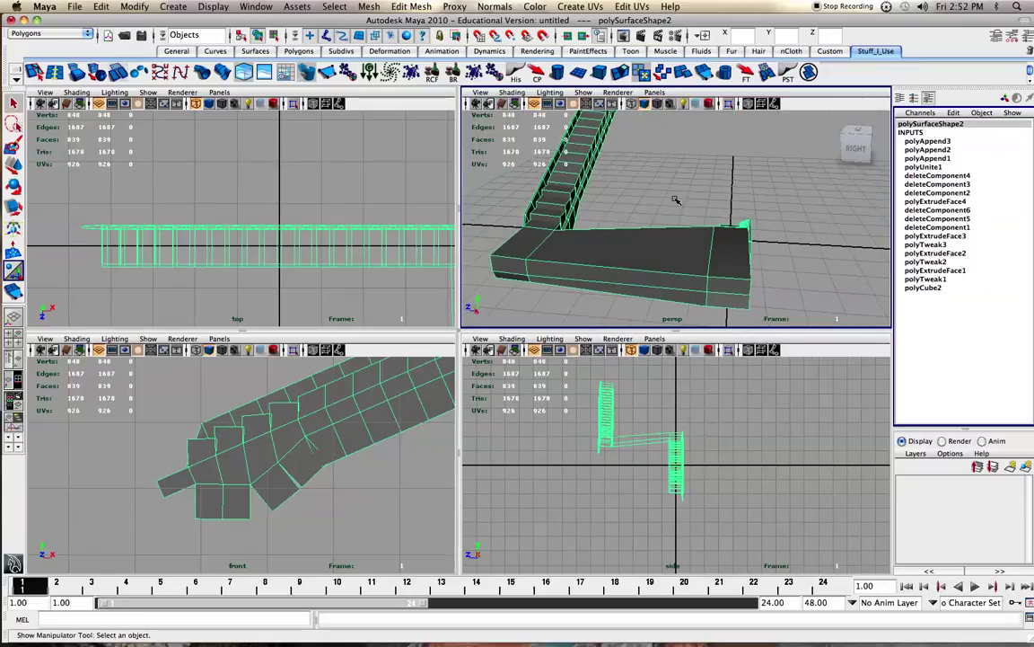
{"action": "left_click", "coordinate": [695, 185]}
Try to scale the three appended faces bridging the landings, undo the scaling, and return to object mode with nothing selected.
{"action": "scroll", "coordinate": [686, 190], "scroll_direction": "down", "scroll_amount": 5}
{"action": "left_click_drag", "start_coordinate": [684, 192], "coordinate": [417, 209], "text": "alt"}
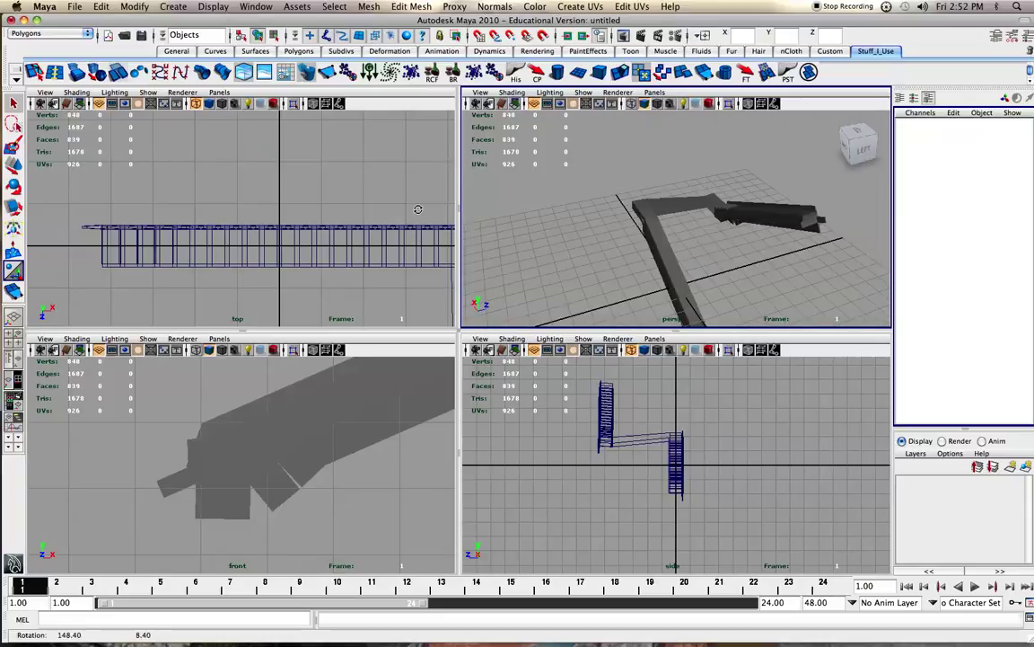
{"action": "left_click", "coordinate": [685, 212]}
{"action": "right_click", "coordinate": [685, 205]}
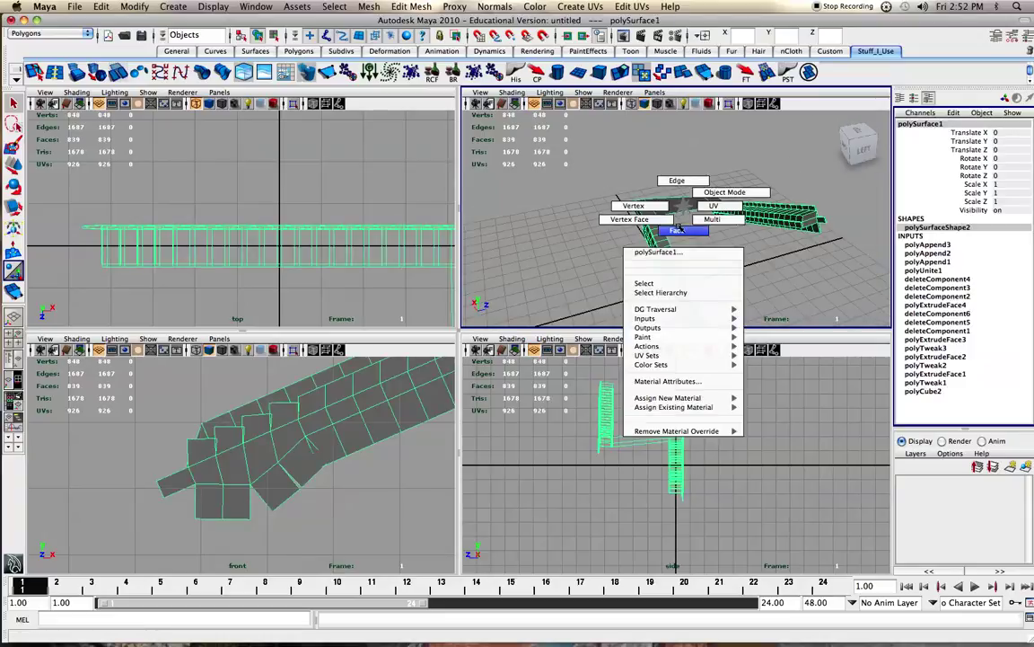
{"action": "right_click_drag", "start_coordinate": [680, 228], "coordinate": [680, 229]}
{"action": "mouse_move", "coordinate": [677, 182]}
{"action": "left_mouse_down"}
{"action": "mouse_move", "coordinate": [695, 224]}
{"action": "mouse_move", "coordinate": [680, 211]}
{"action": "left_mouse_up"}
{"action": "key", "text": "r"}
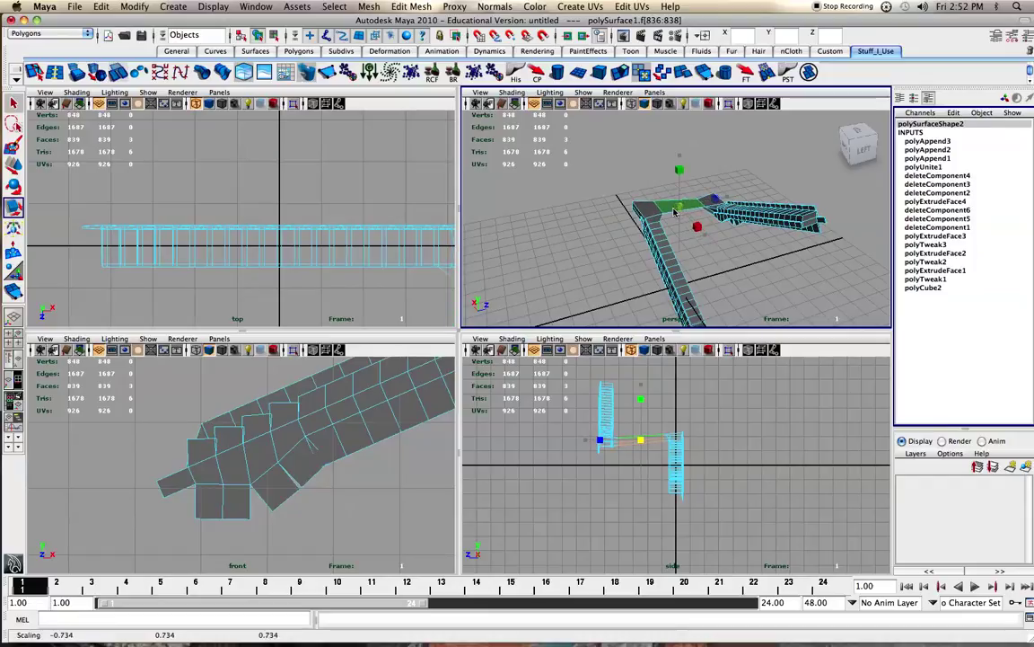
{"action": "key", "text": "ctrl+z"}
{"action": "left_click", "coordinate": [760, 174]}
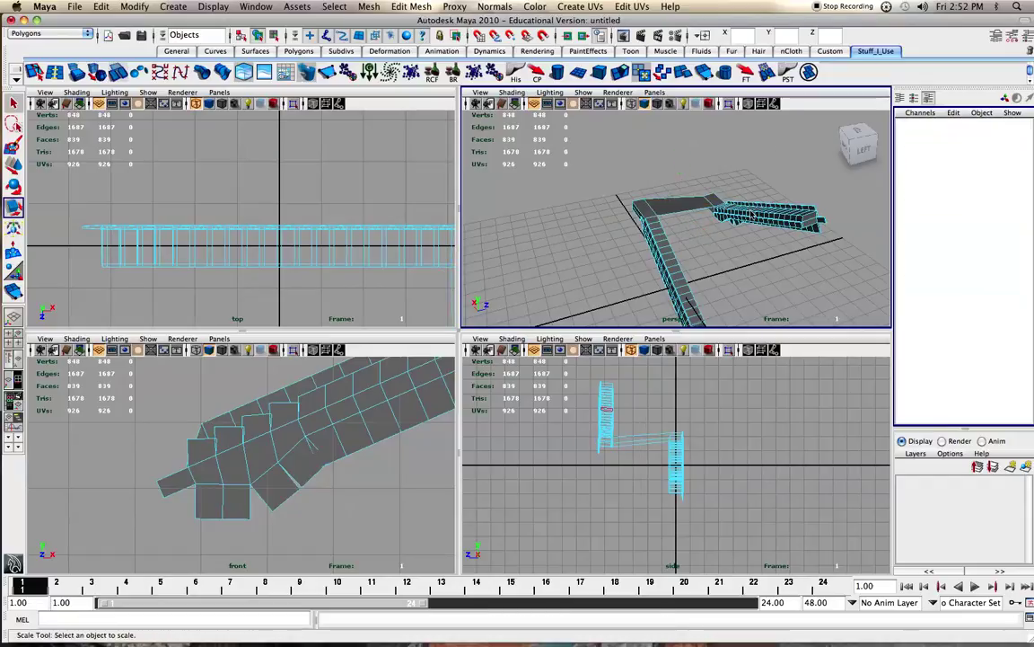
{"action": "right_click_drag", "start_coordinate": [751, 216], "coordinate": [781, 209]}
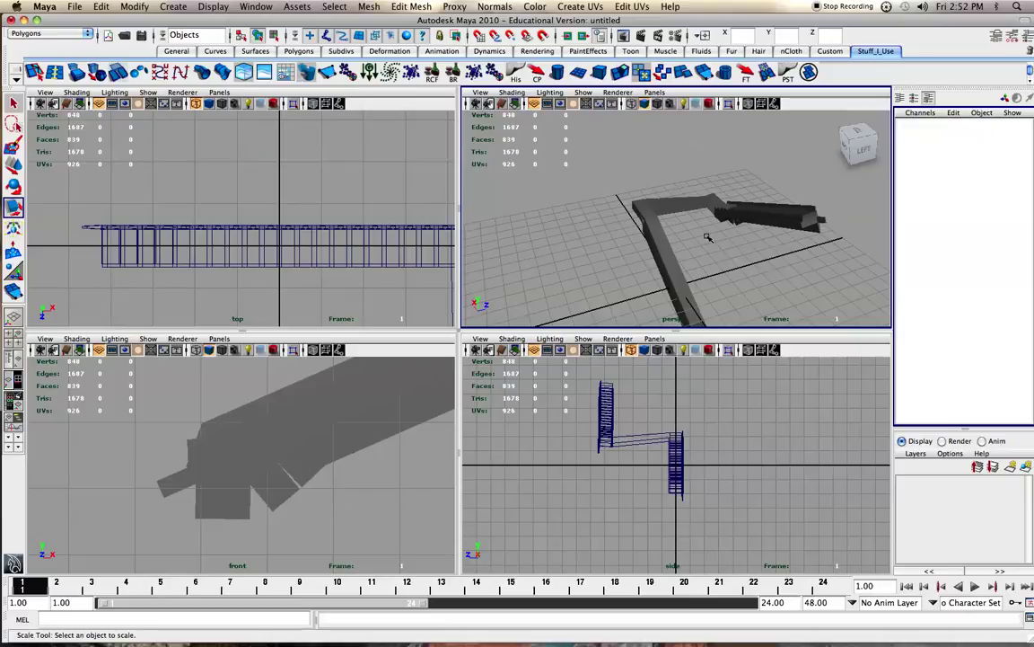
Select the joined staircase and move the modelling window aside to uncover the web browser behind it.
{"action": "mouse_move", "coordinate": [636, 215]}
{"action": "left_mouse_down", "text": "alt"}
{"action": "mouse_move", "coordinate": [620, 201]}
{"action": "mouse_move", "coordinate": [629, 196]}
{"action": "mouse_move", "coordinate": [642, 214]}
{"action": "left_mouse_up", "text": "alt"}
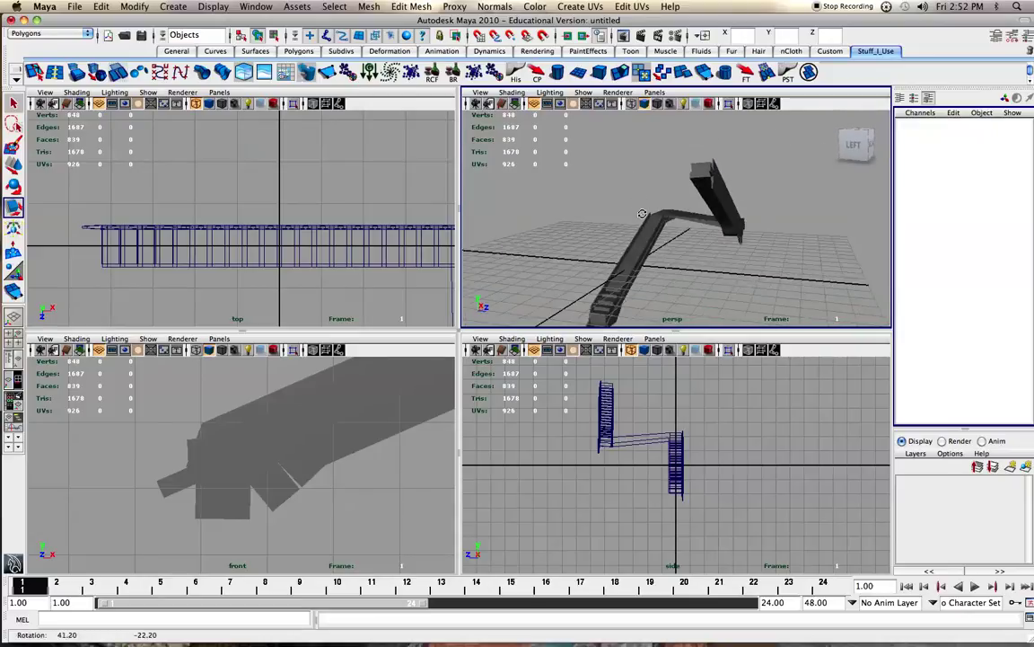
{"action": "left_click", "coordinate": [666, 210]}
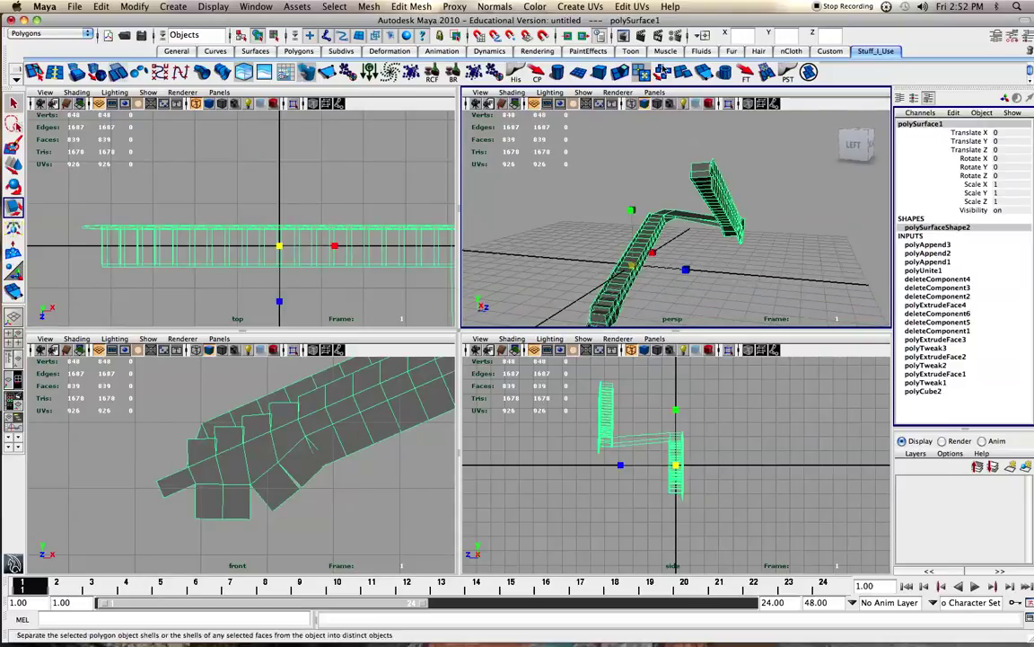
{"action": "left_click_drag", "start_coordinate": [652, 19], "coordinate": [691, 105]}
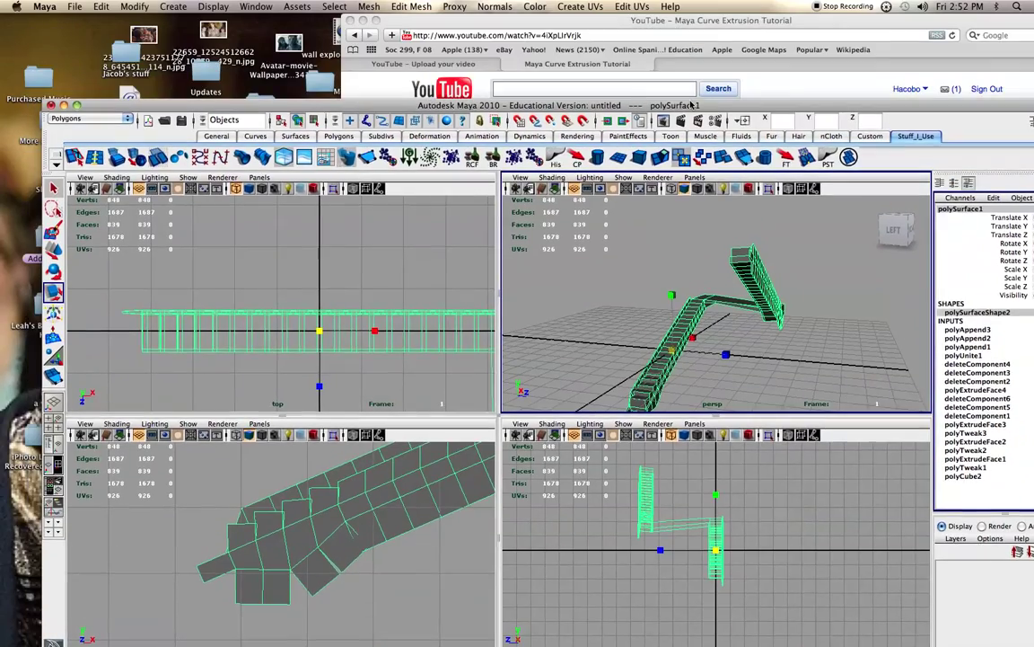